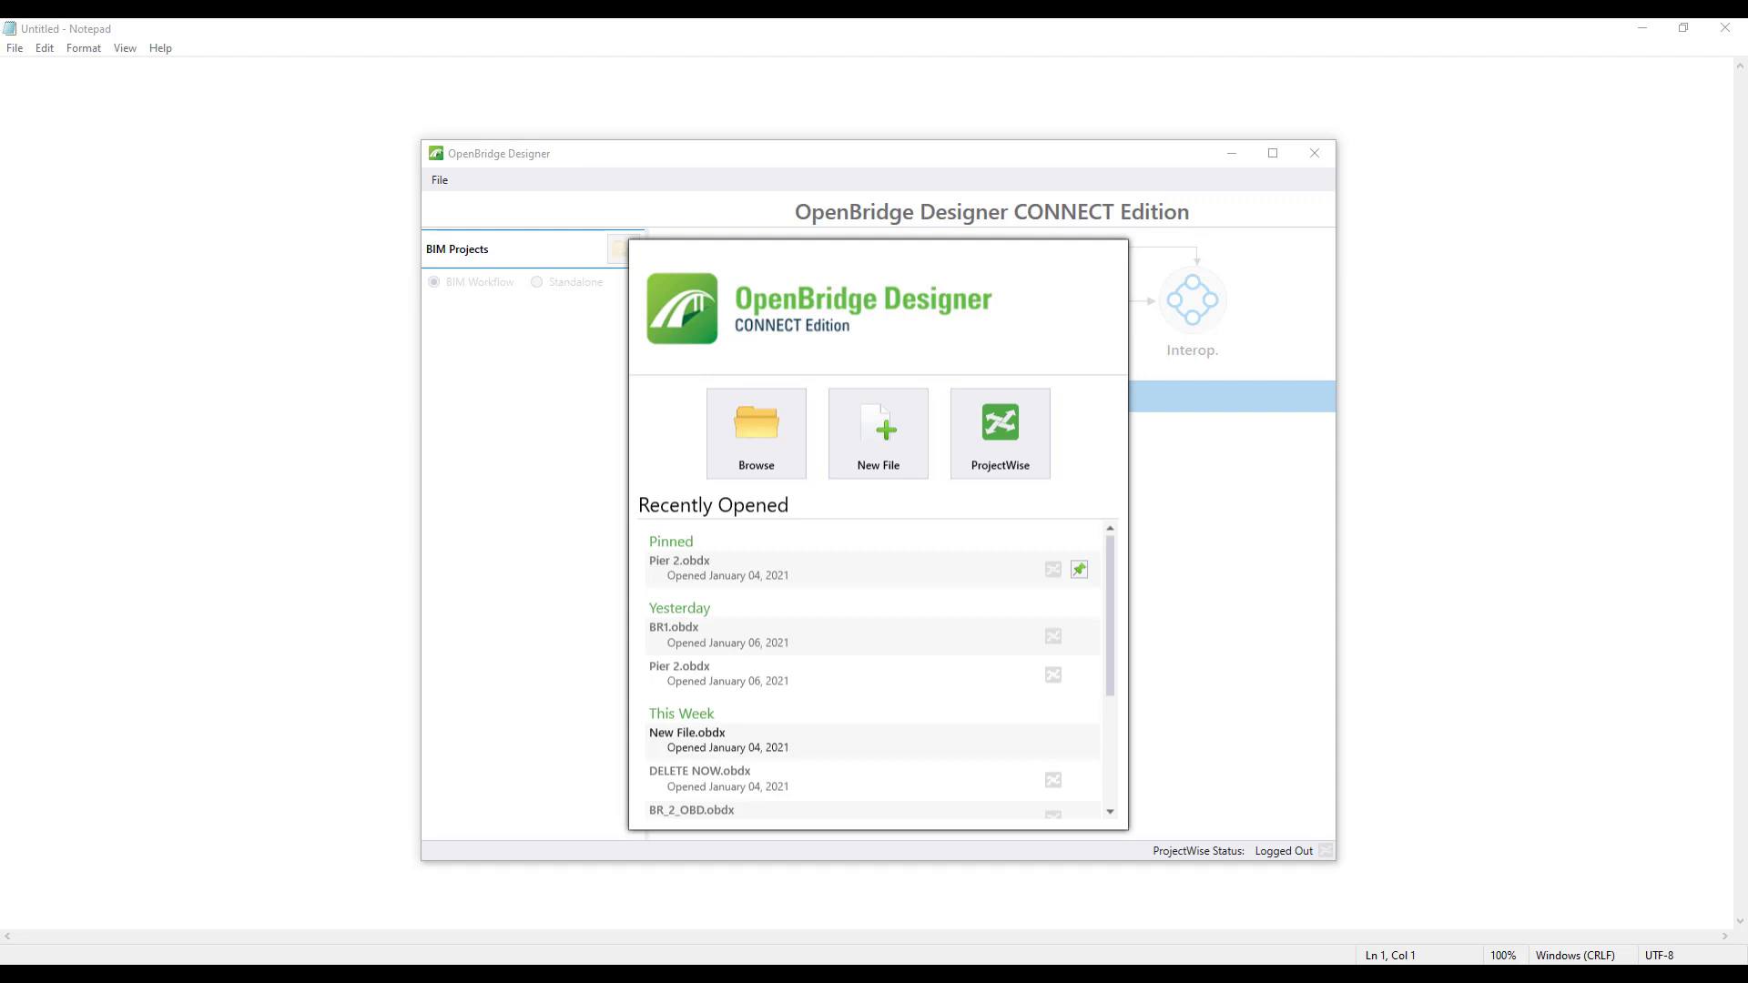
Log in to ProjectWise from the OpenBridge Designer start screen
{"action": "left_click", "coordinate": [1021, 465]}
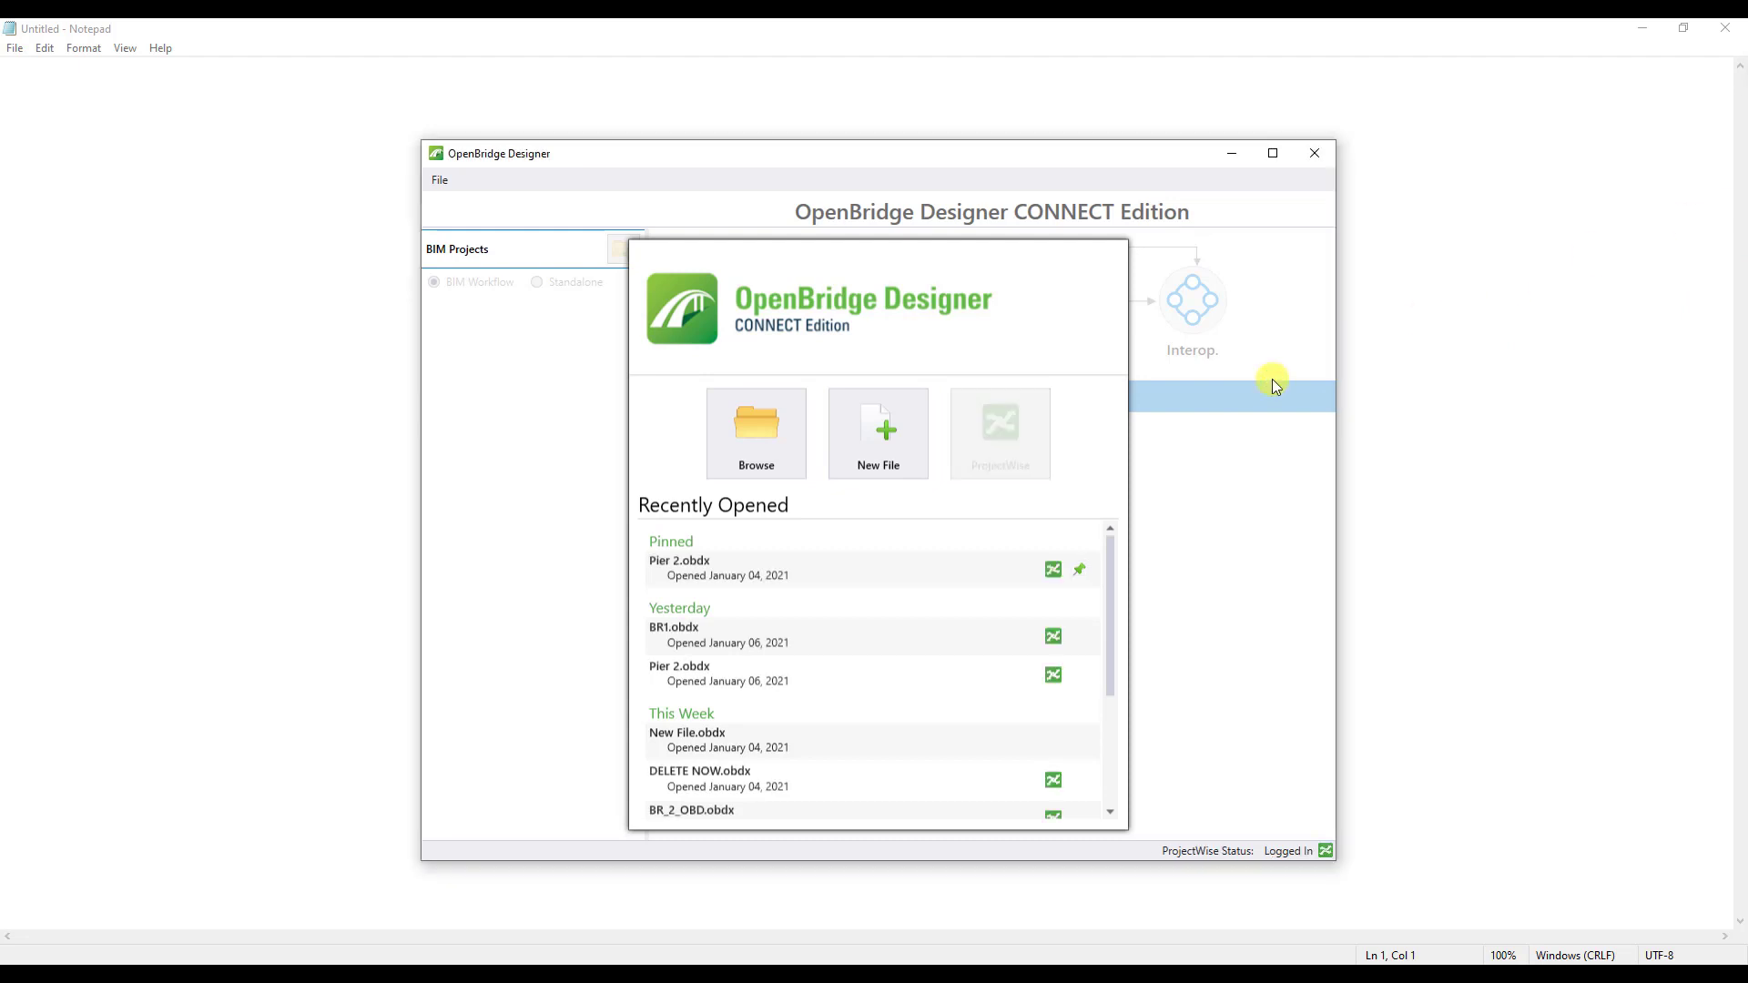
Start a new file and choose the DELETE ProjectWise folder as its location
{"action": "left_click", "coordinate": [897, 444]}
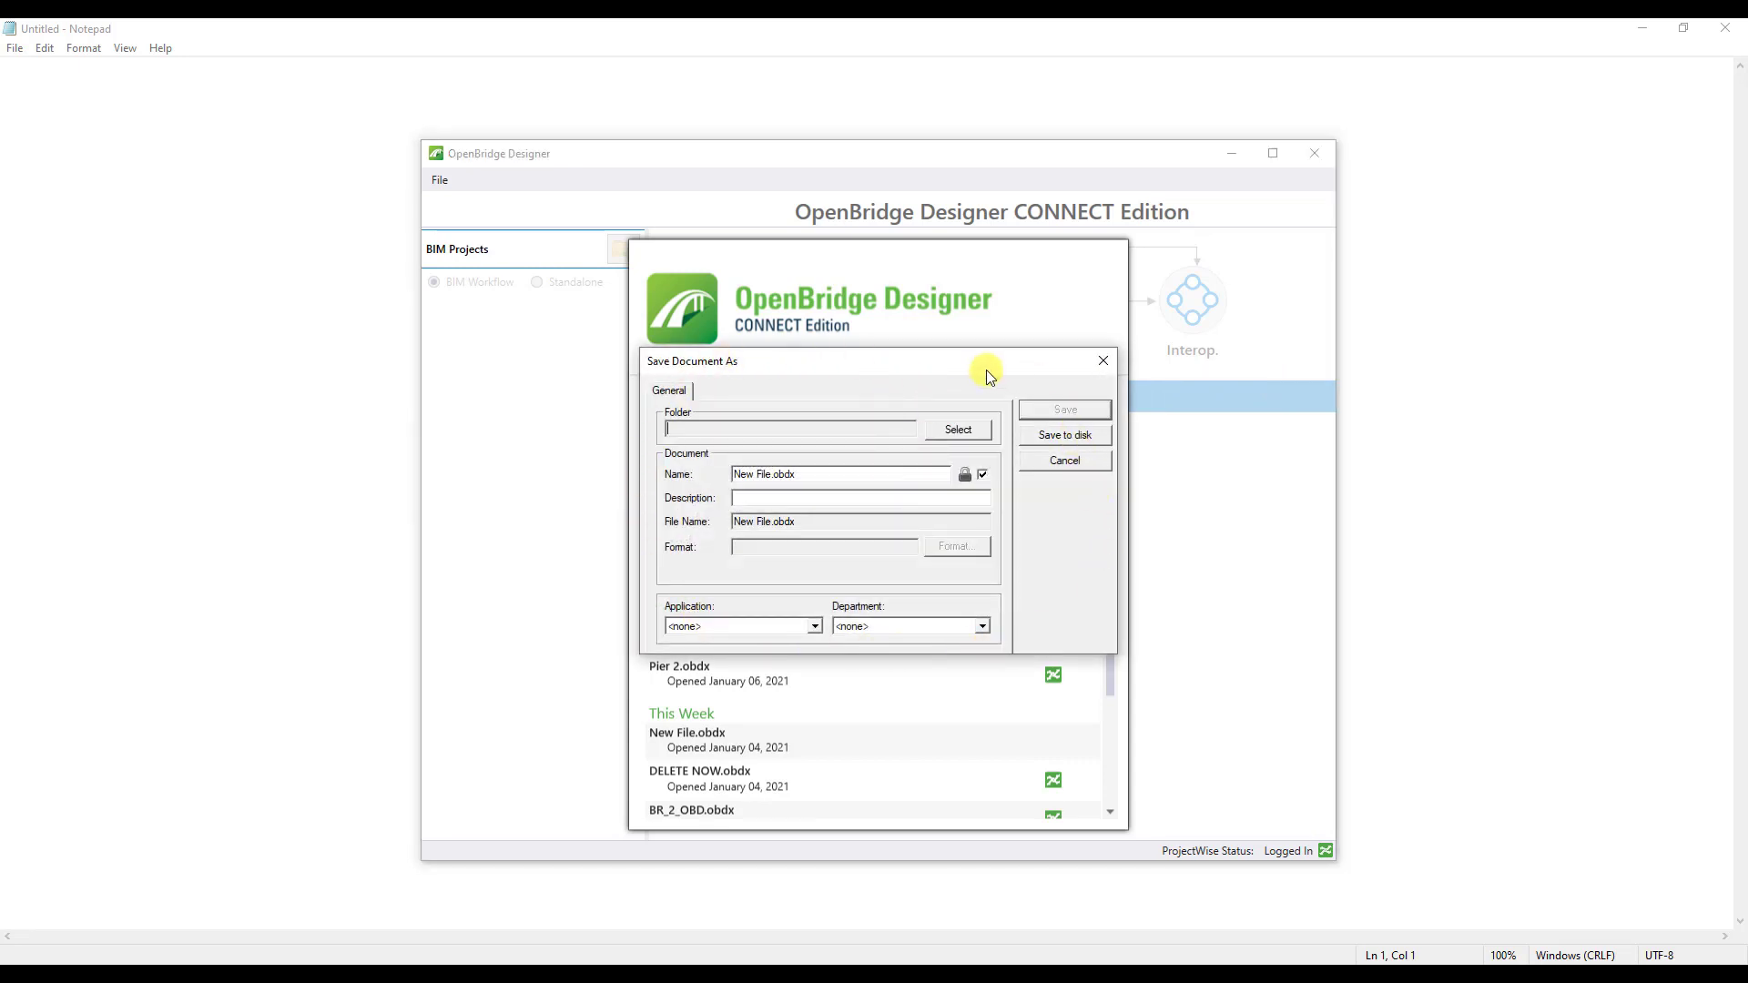
{"action": "left_click", "coordinate": [931, 435]}
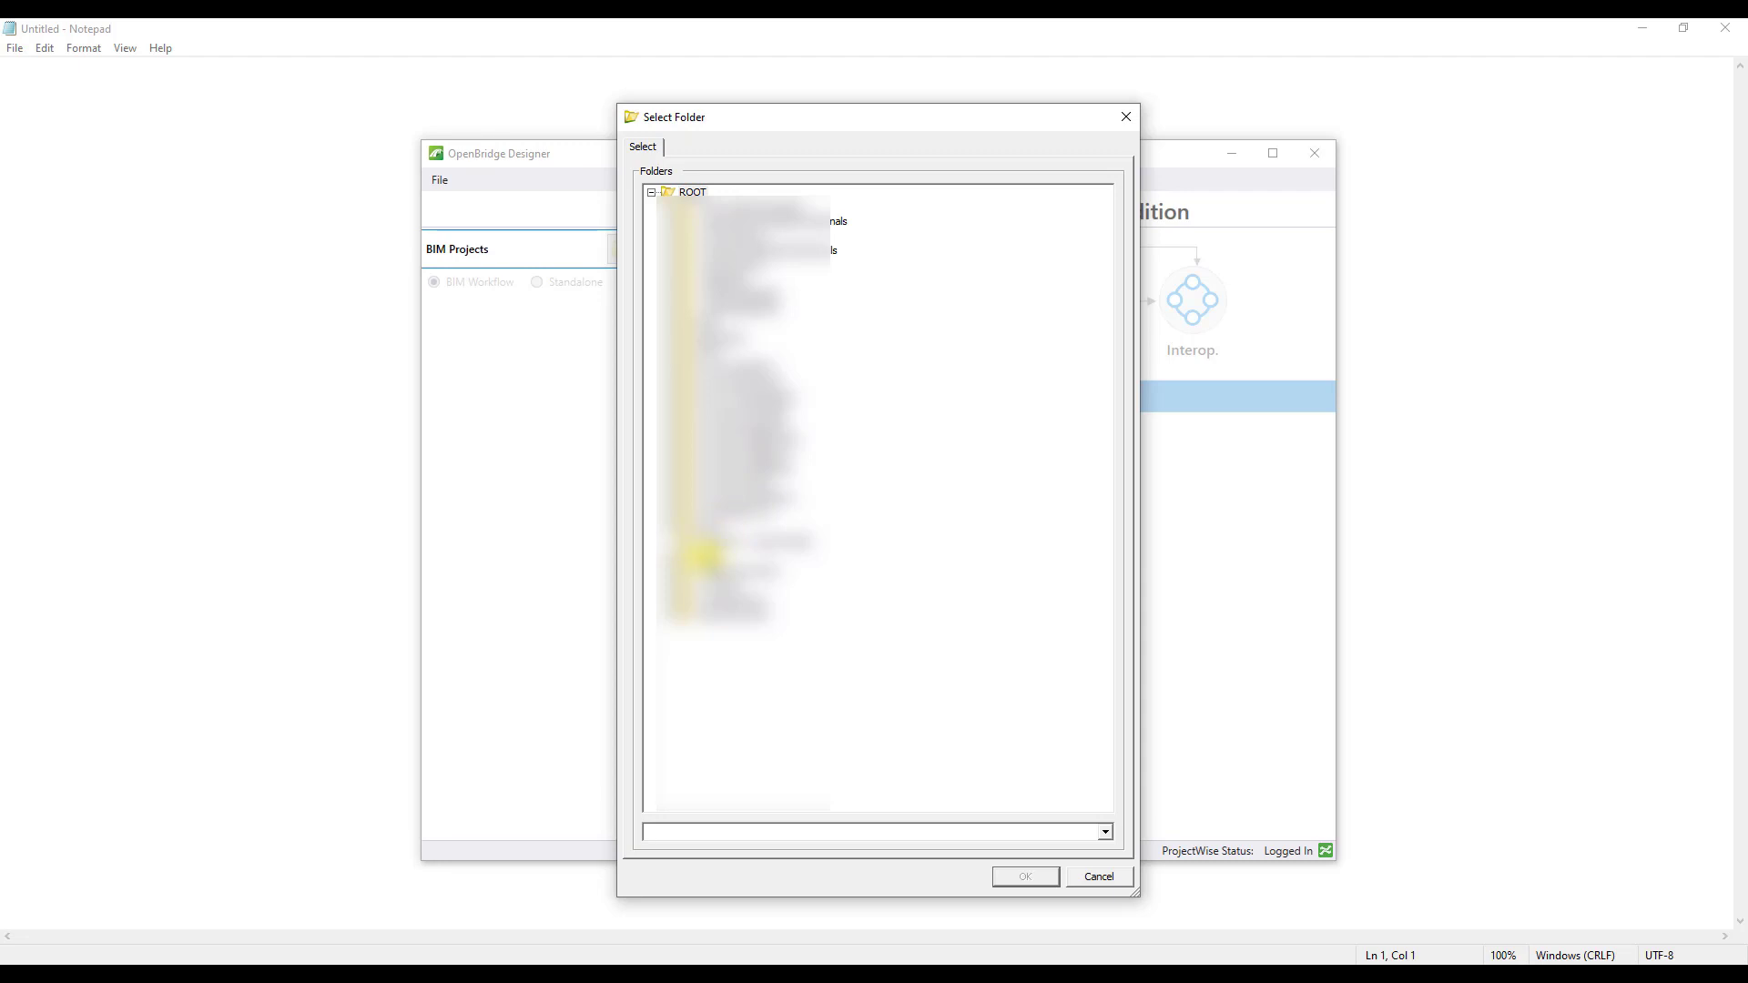
{"action": "left_click", "coordinate": [703, 555]}
{"action": "left_click", "coordinate": [671, 554]}
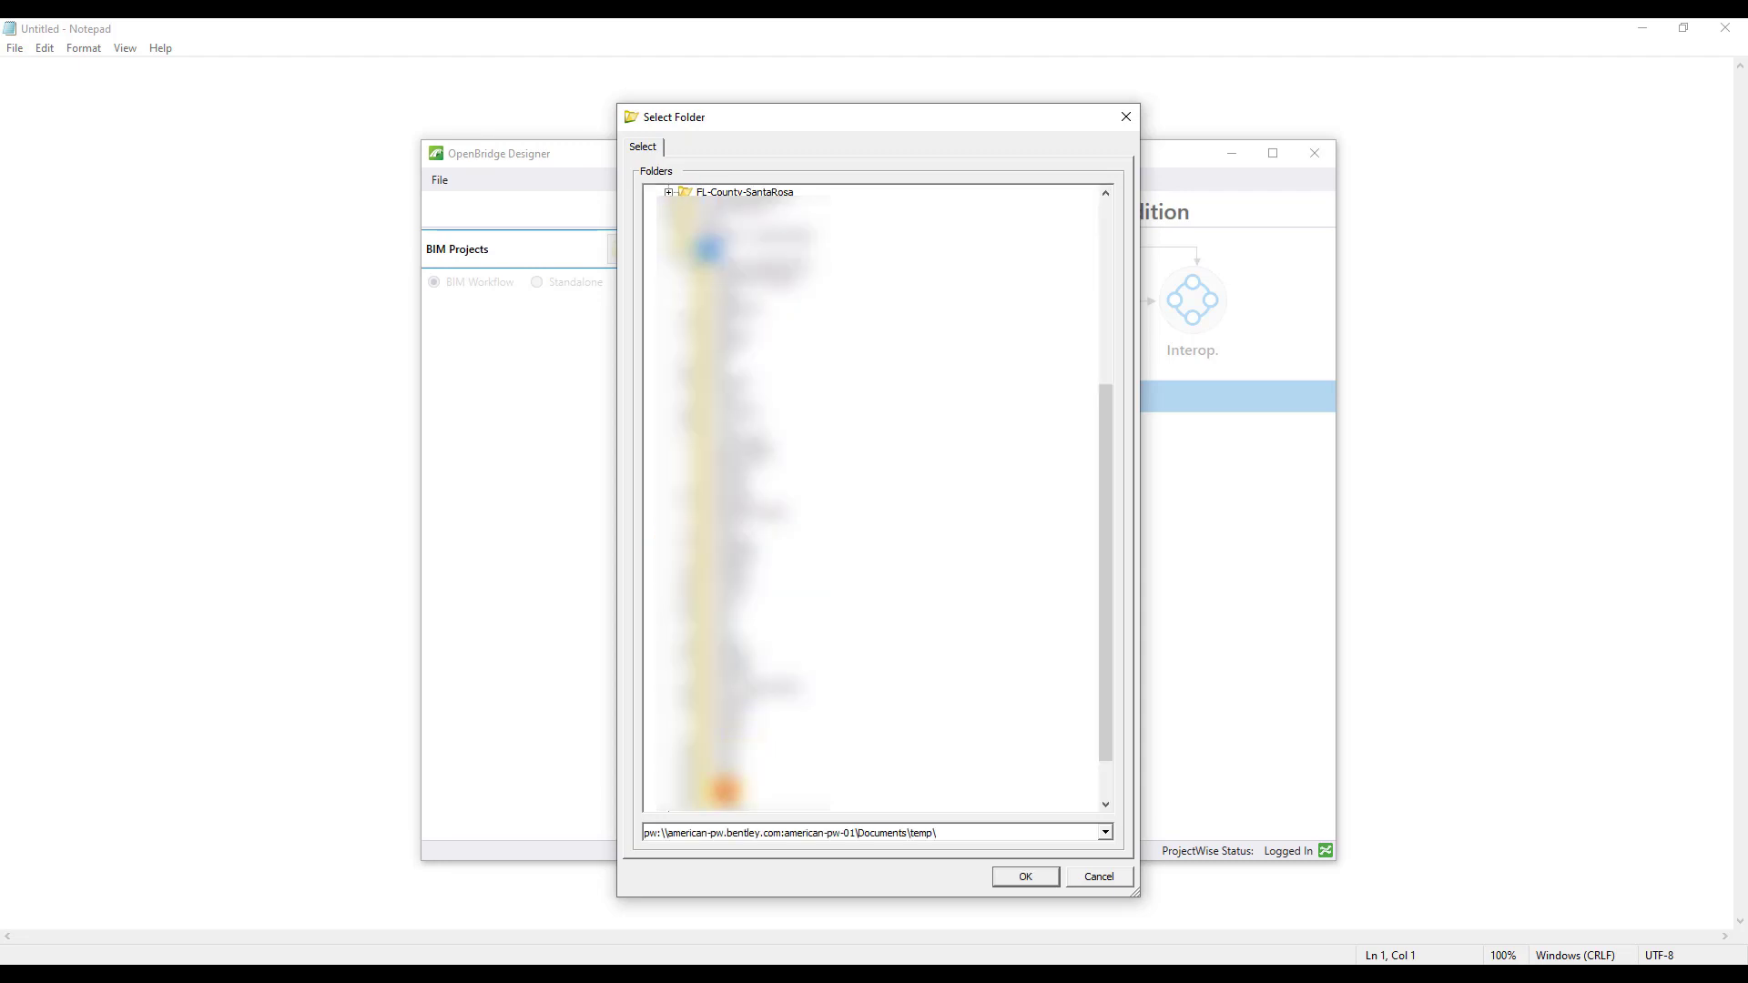
{"action": "left_click", "coordinate": [1010, 878]}
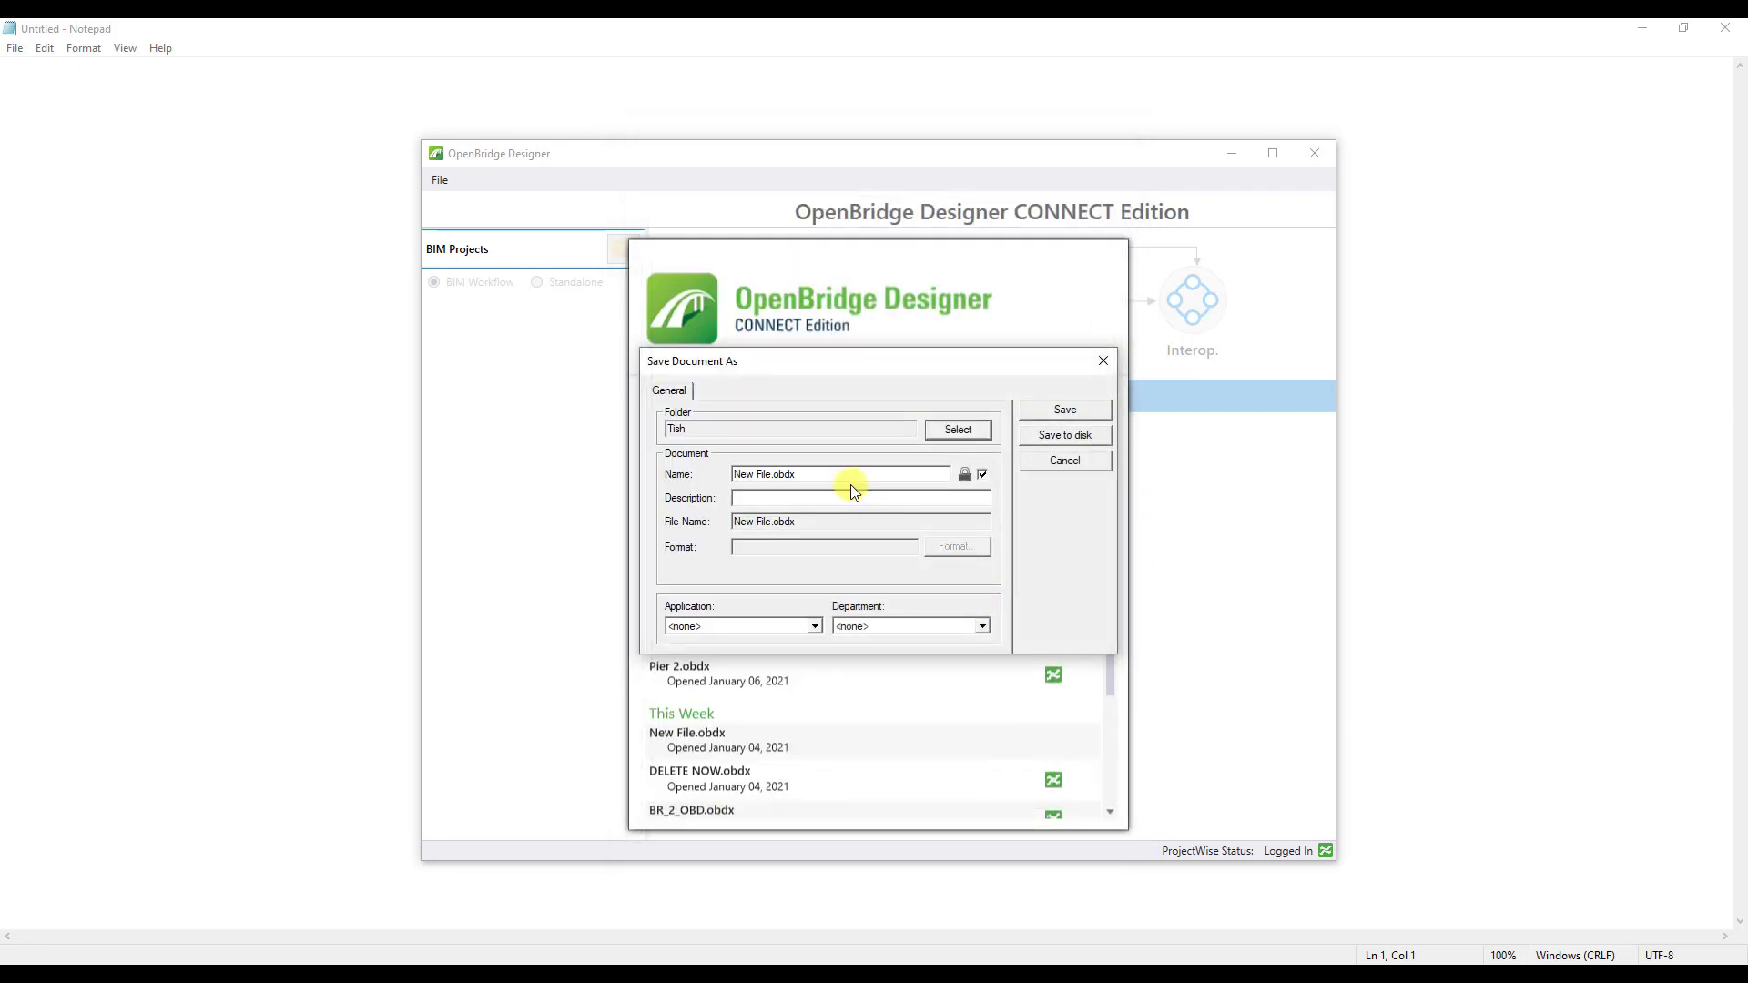
Name the file Pier 2.obdx and save it to ProjectWise
{"action": "left_click", "coordinate": [819, 474]}
{"action": "left_click_drag", "start_coordinate": [771, 474], "coordinate": [671, 478]}
{"action": "type", "text": "Pier 2"}
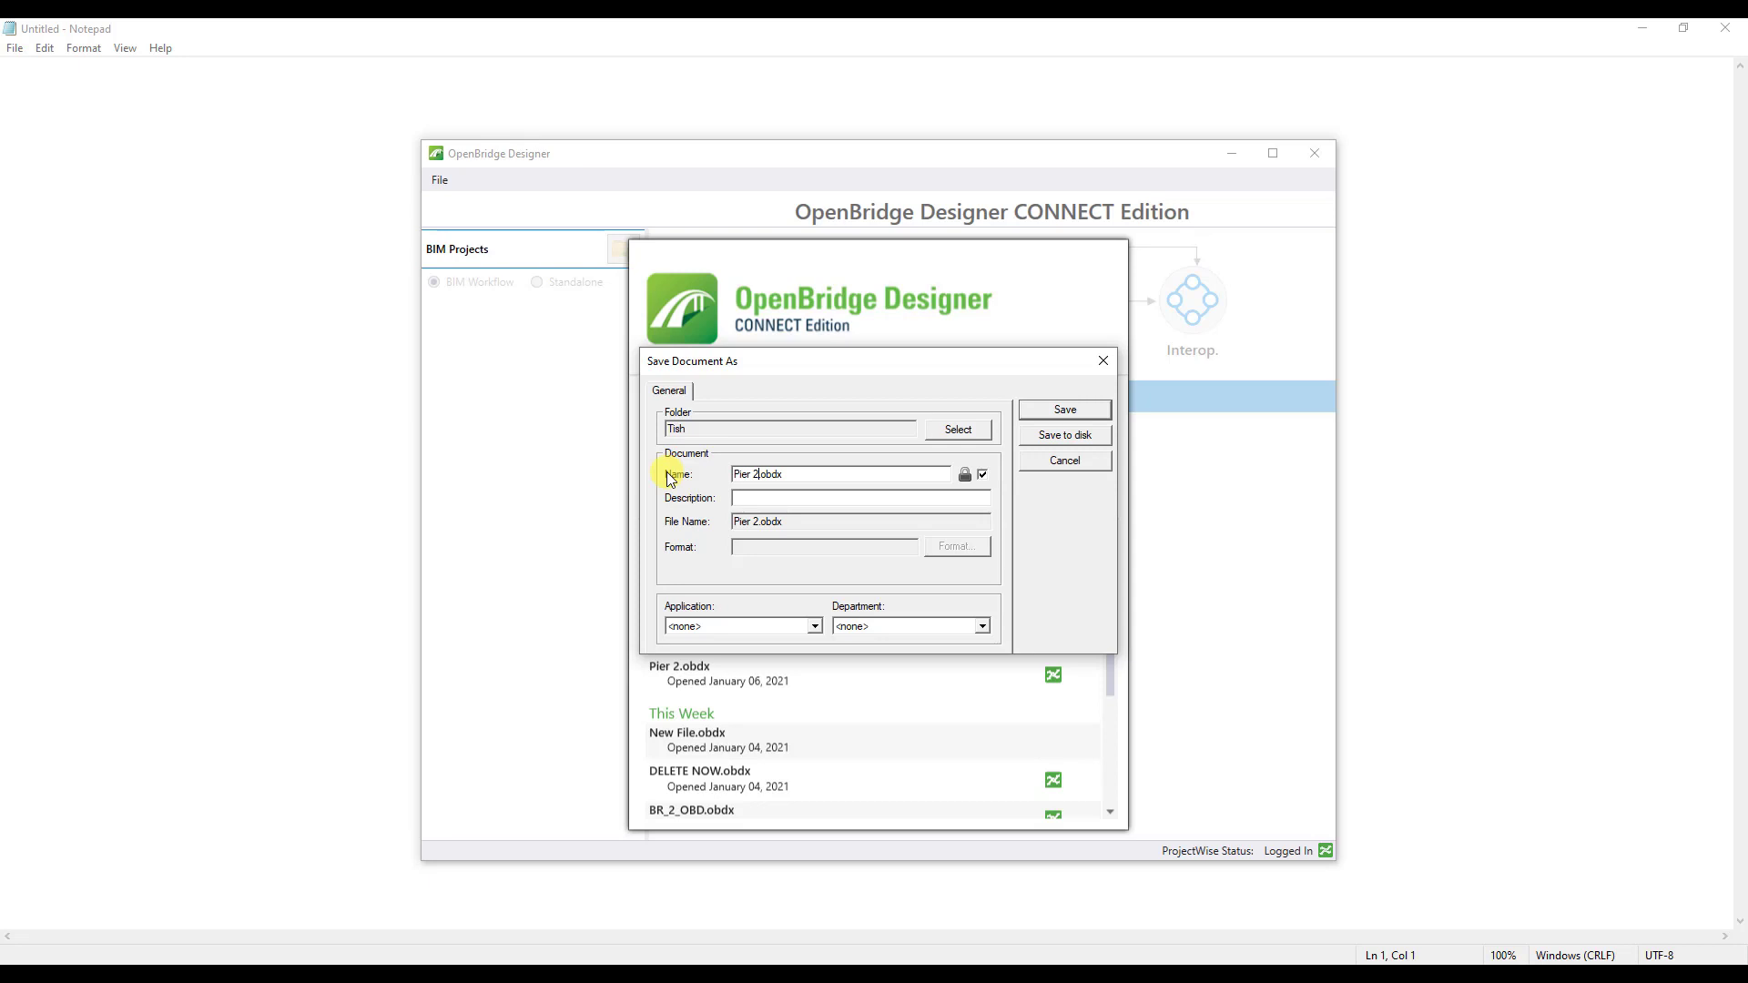
{"action": "left_click_drag", "start_coordinate": [784, 473], "coordinate": [761, 473]}
{"action": "left_click", "coordinate": [773, 473]}
{"action": "left_click", "coordinate": [1082, 409]}
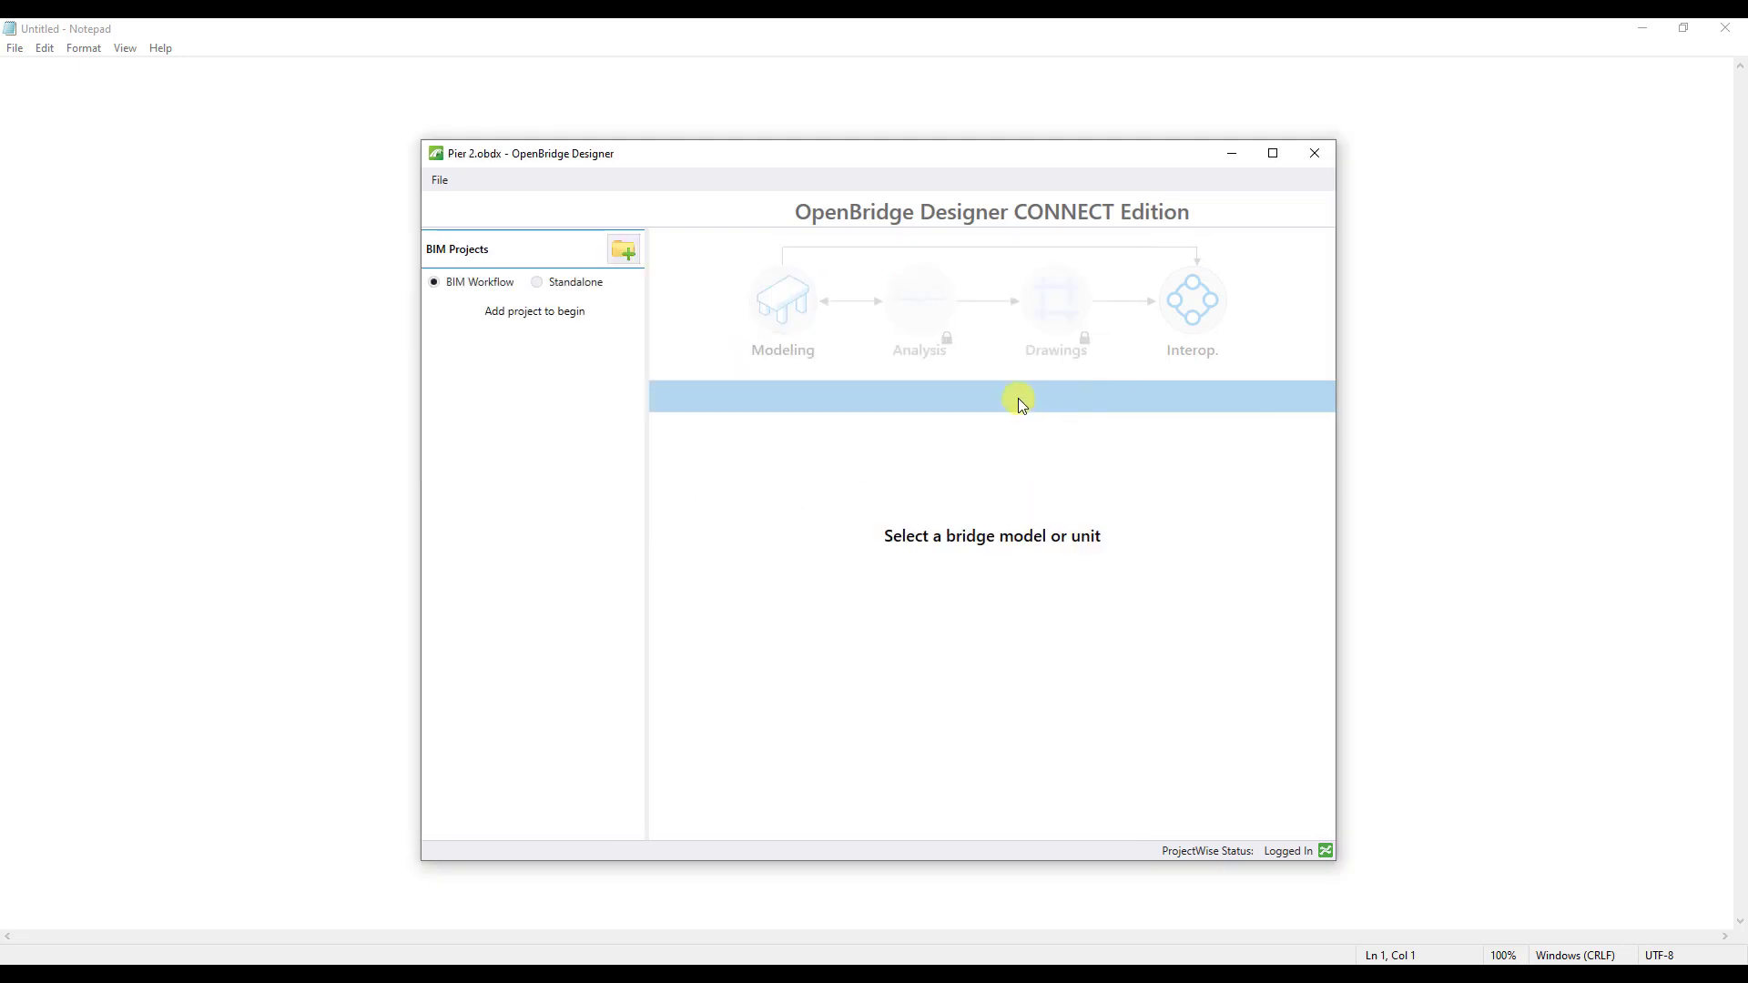
Add a standalone group named 'Pier 2' and launch LEAP Bridge Concrete from Analysis
{"action": "left_click", "coordinate": [598, 290]}
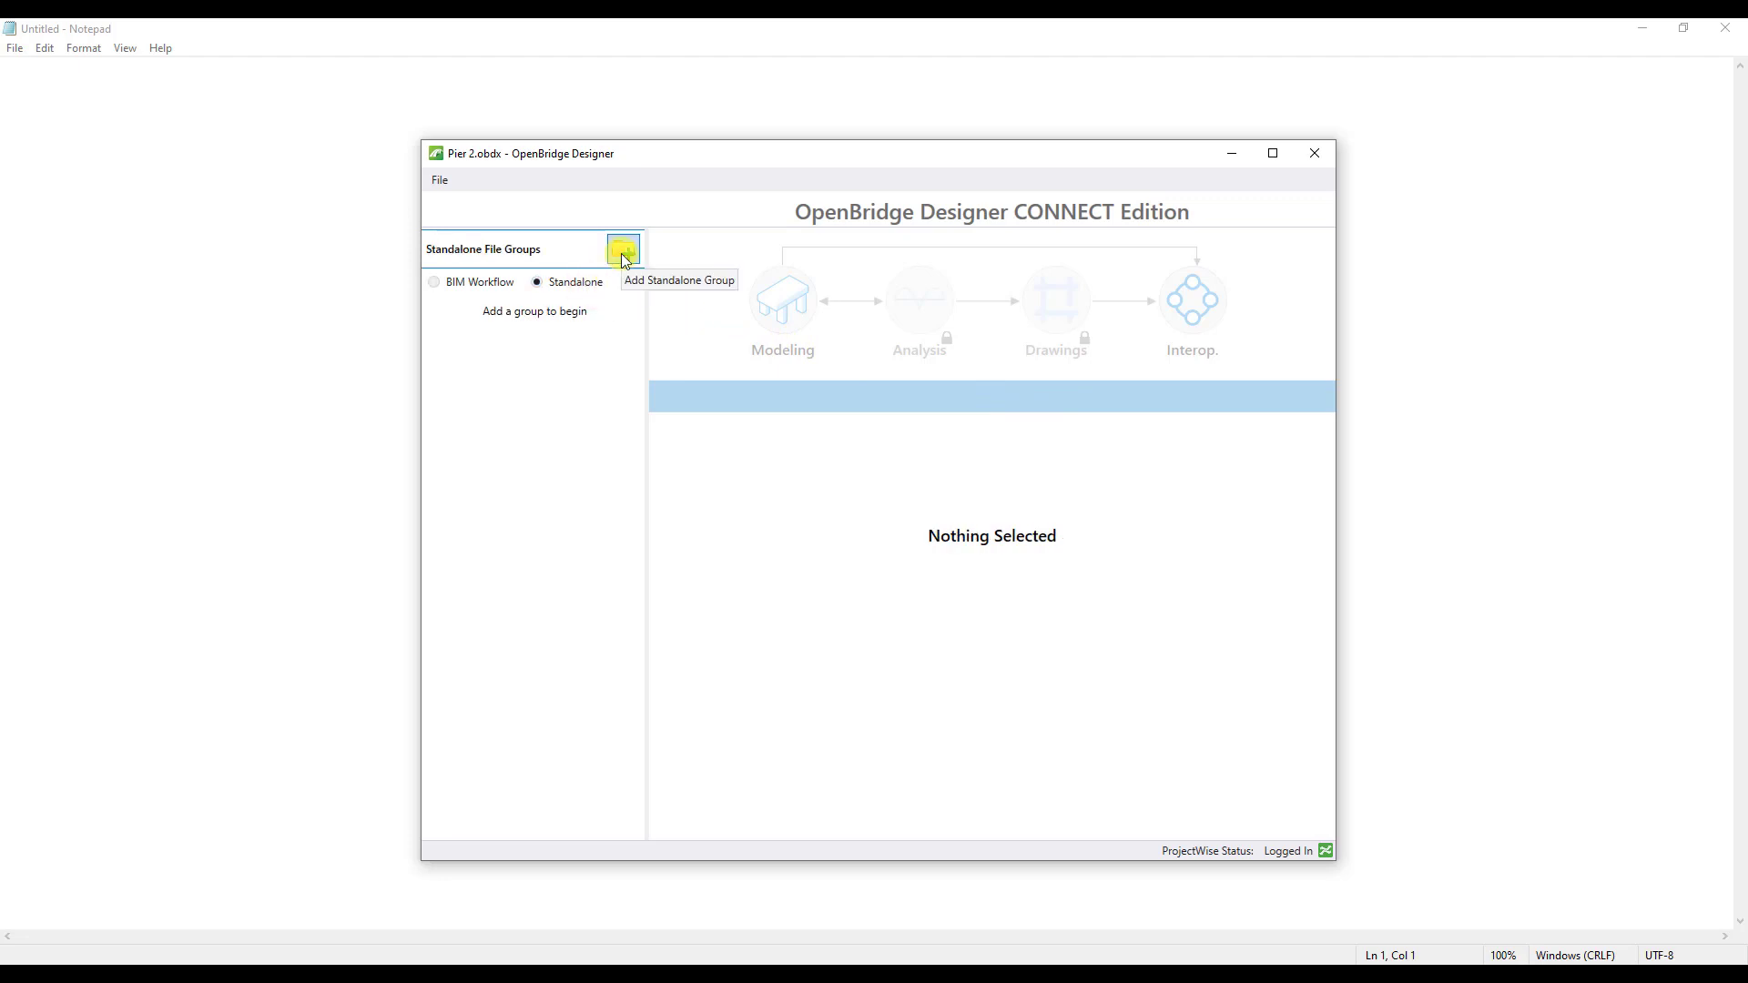
{"action": "left_click", "coordinate": [625, 261]}
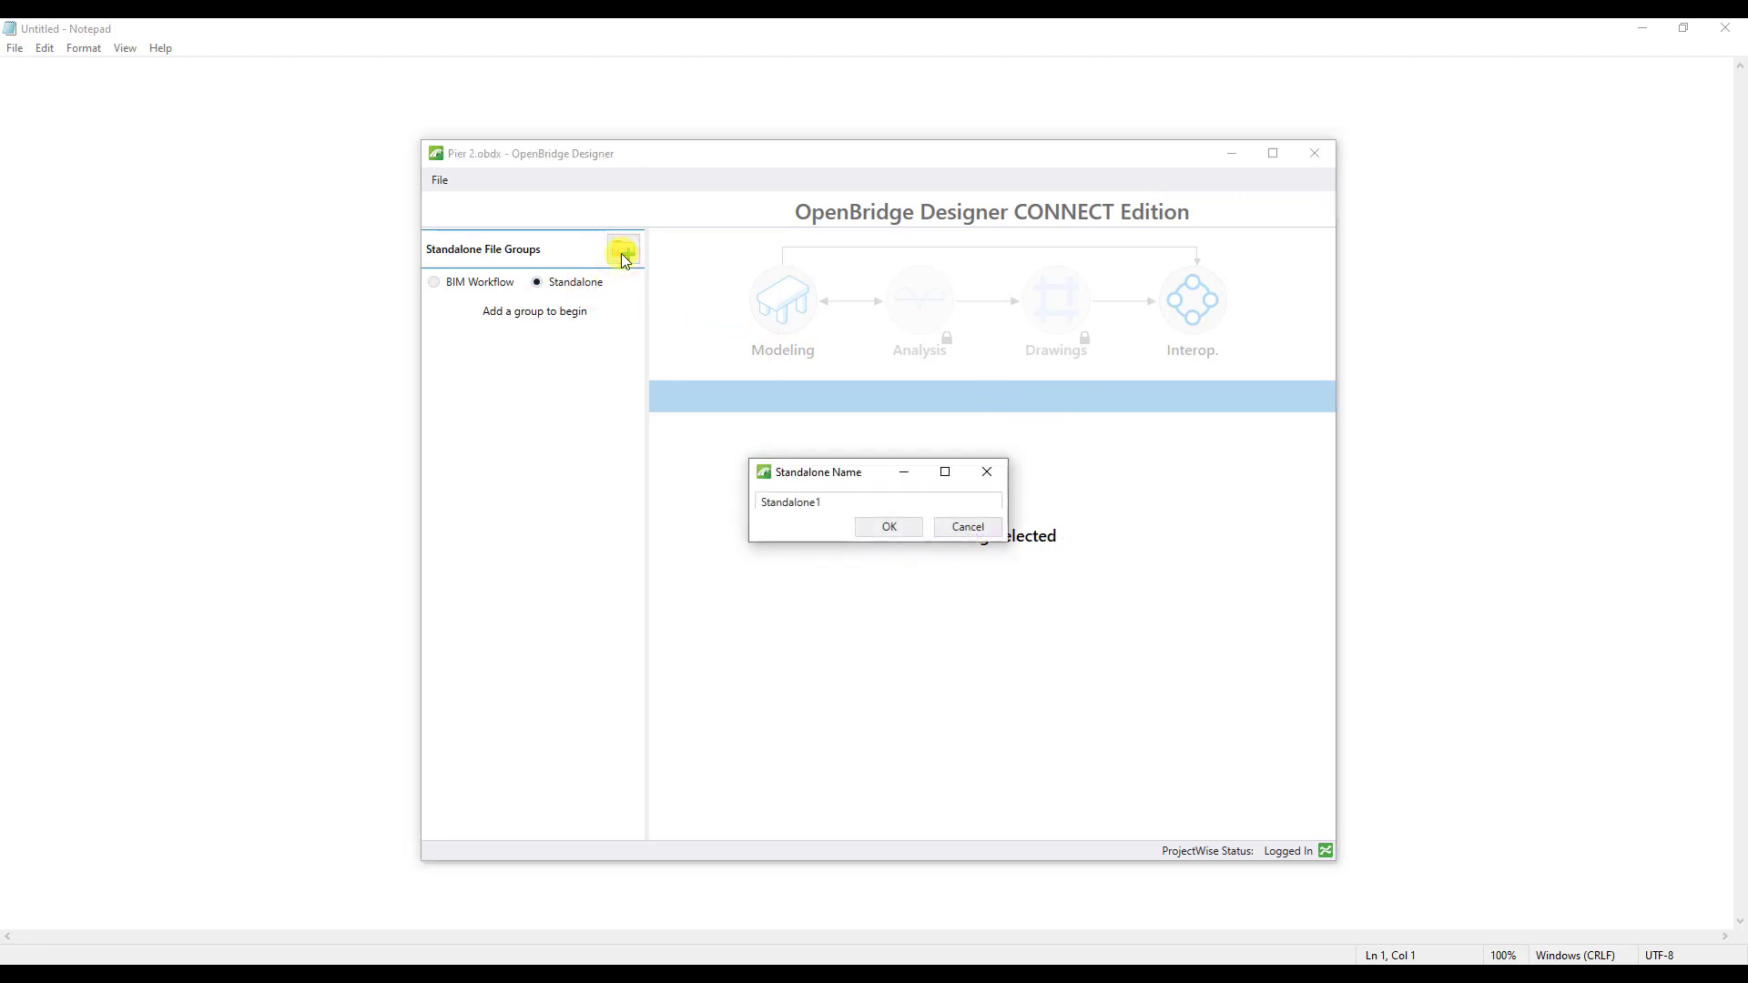
{"action": "double_click", "coordinate": [824, 502]}
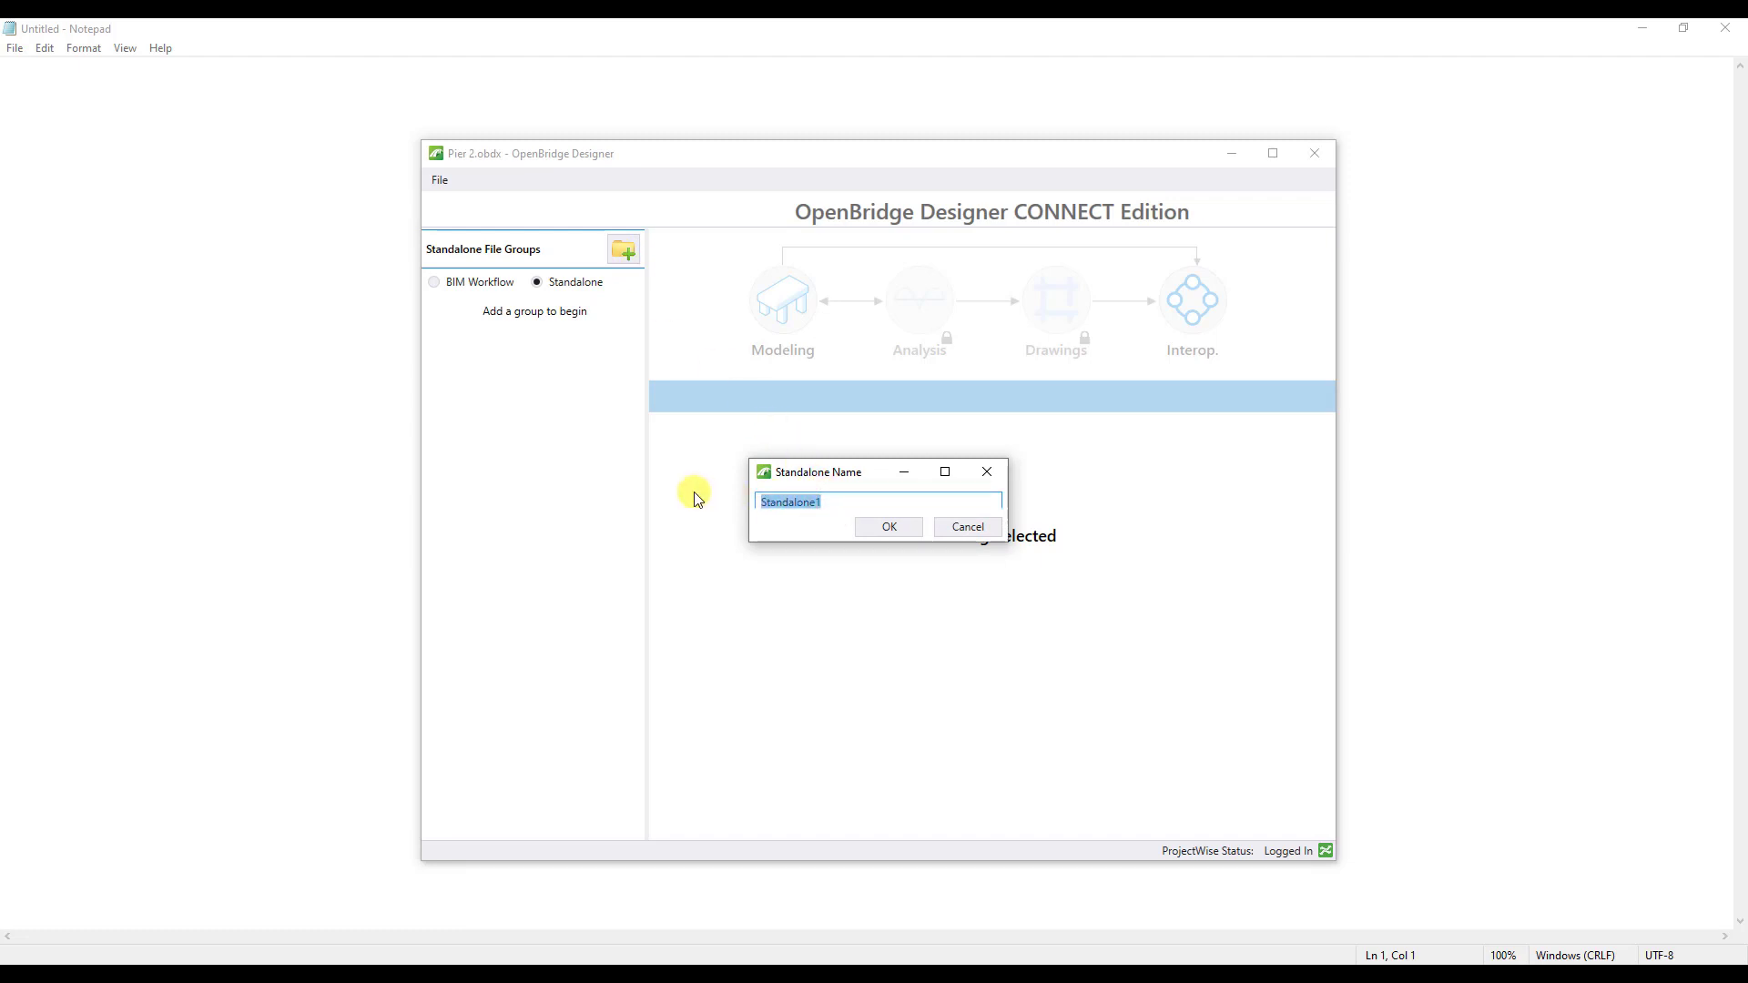
{"action": "type", "text": "Pier 2"}
{"action": "left_click", "coordinate": [889, 529]}
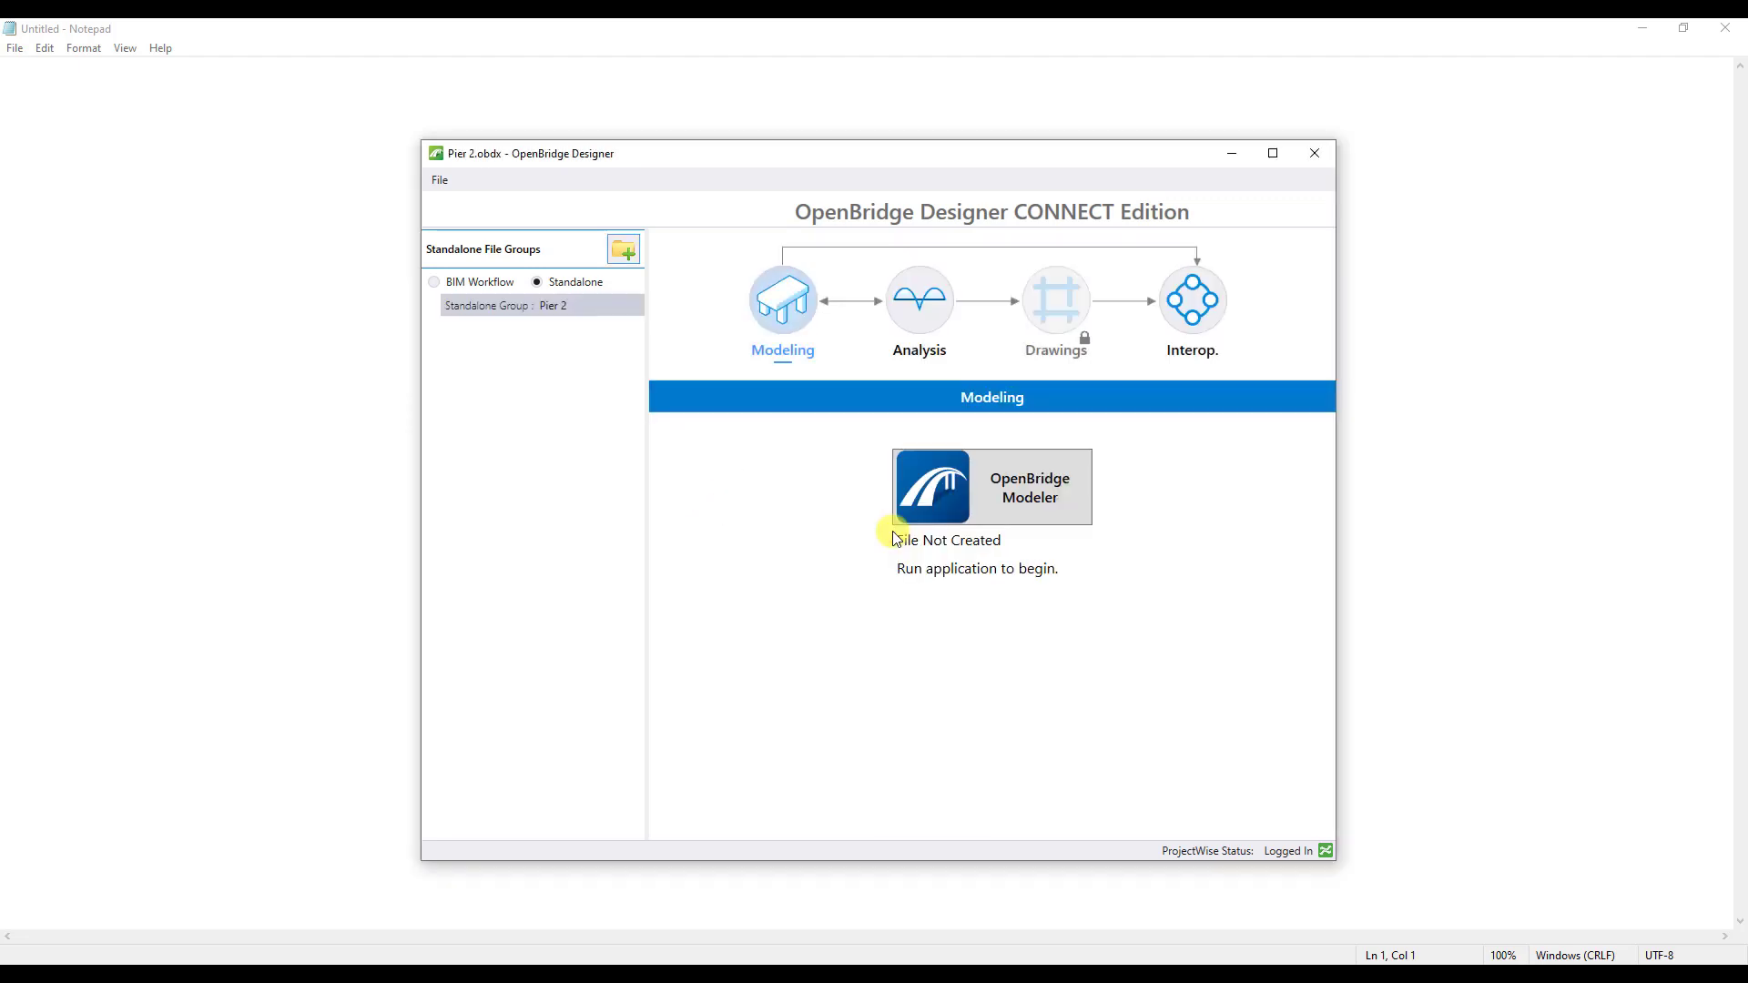
{"action": "left_click", "coordinate": [921, 314]}
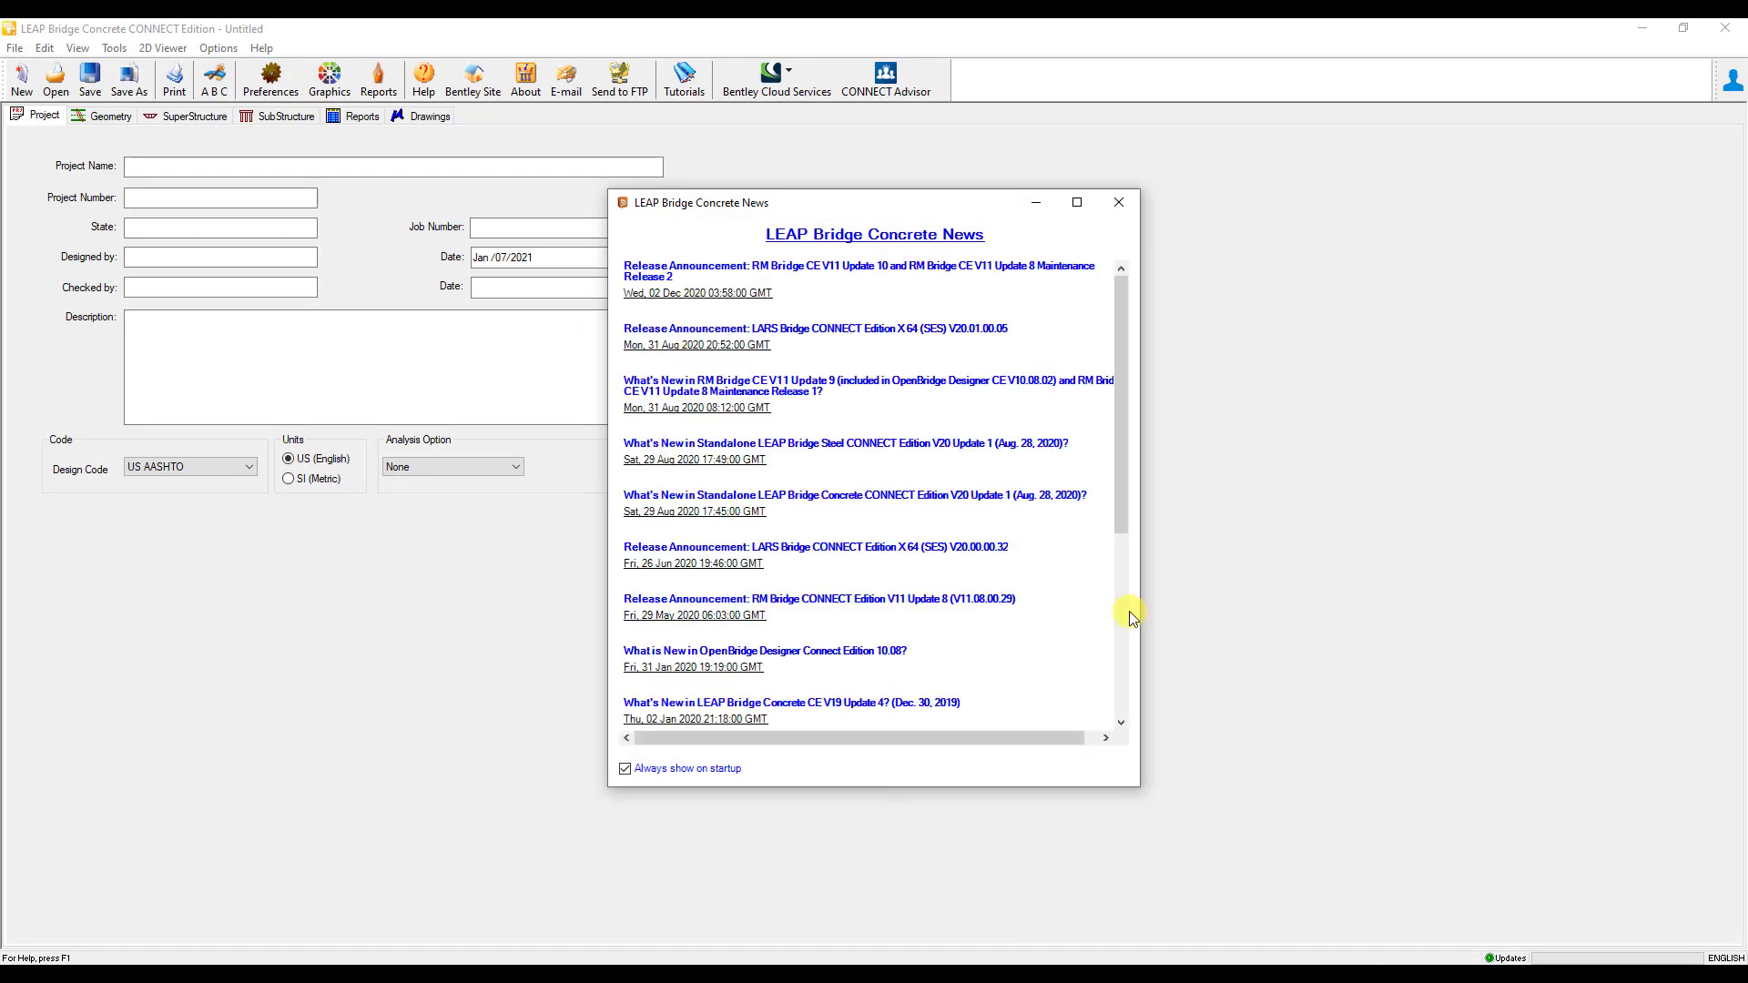
Close the news window and toggle ProjectWise Login on Startup in Preferences
{"action": "left_click", "coordinate": [1124, 209]}
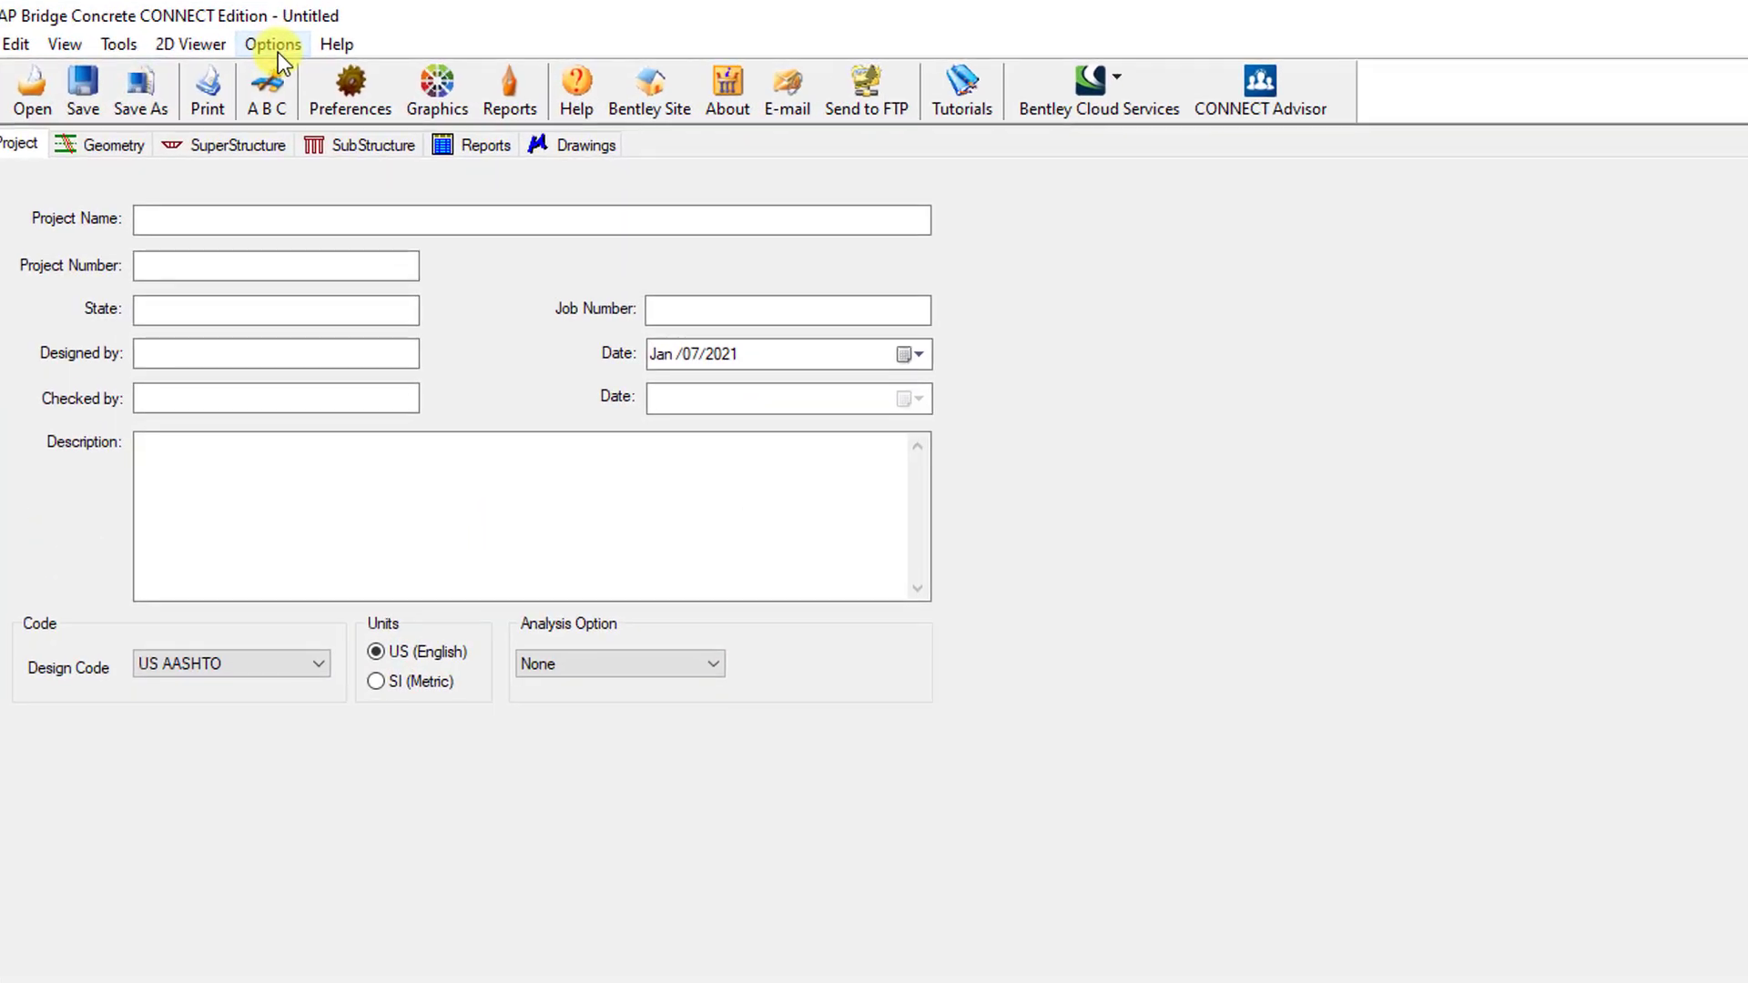
{"action": "left_click", "coordinate": [277, 52]}
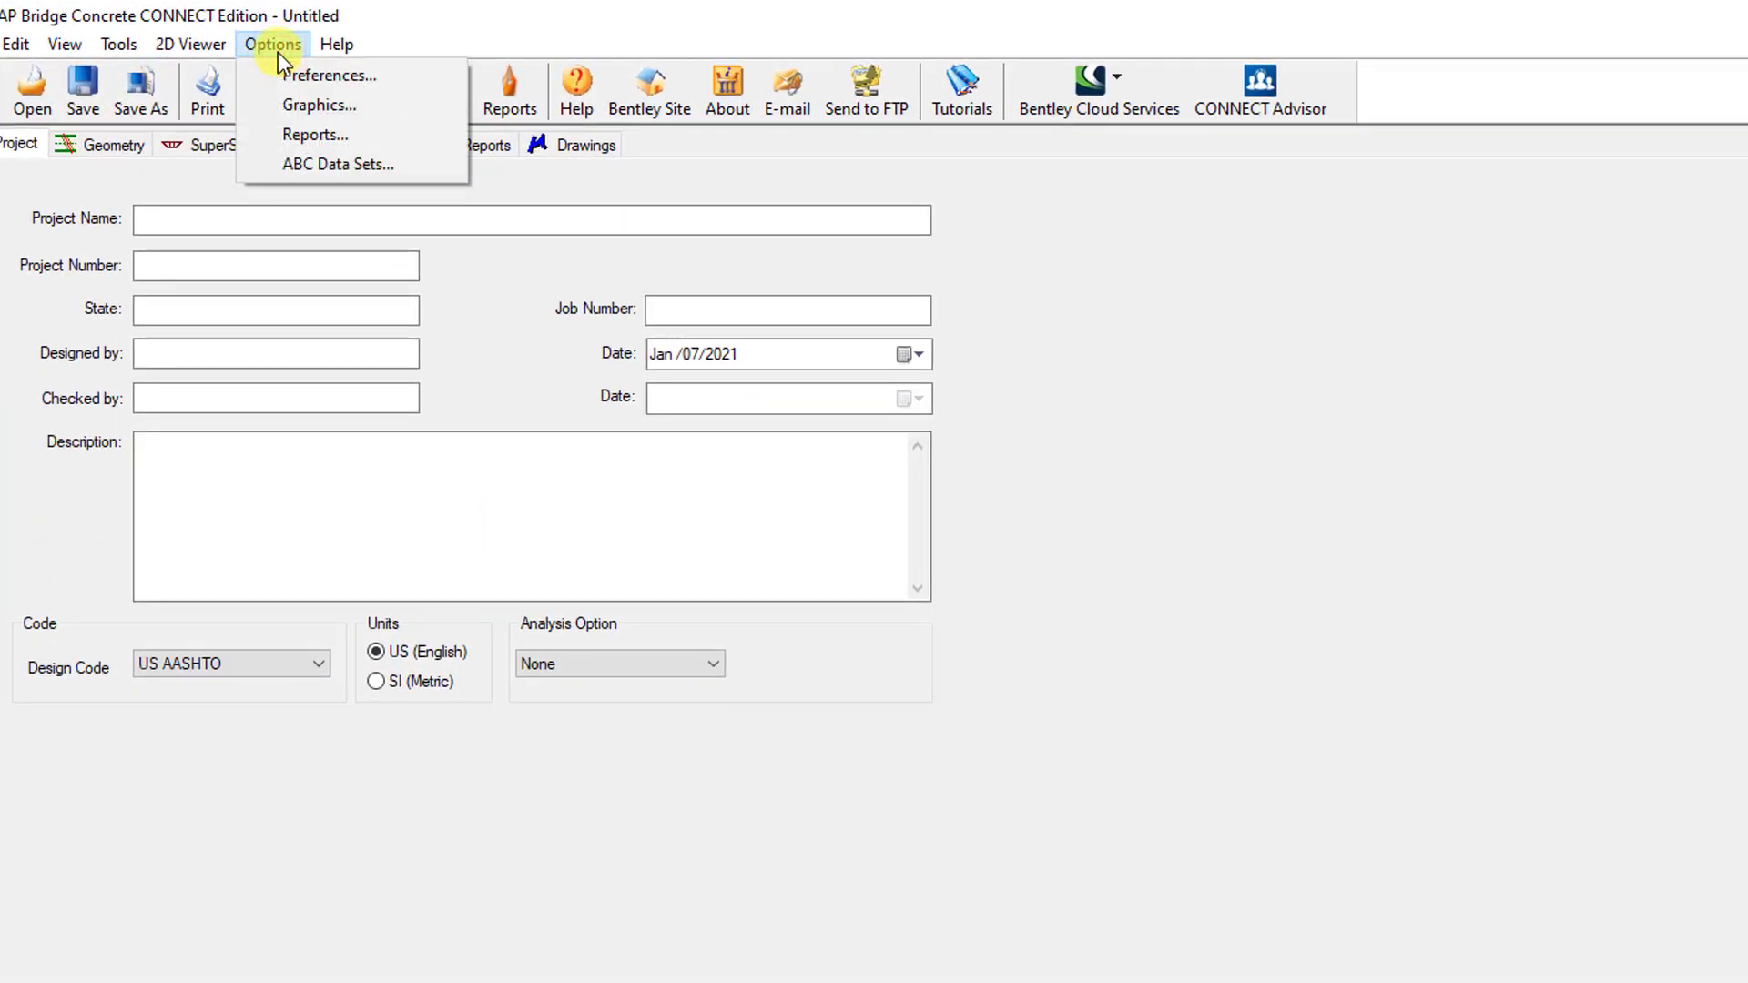
{"action": "left_click", "coordinate": [402, 78]}
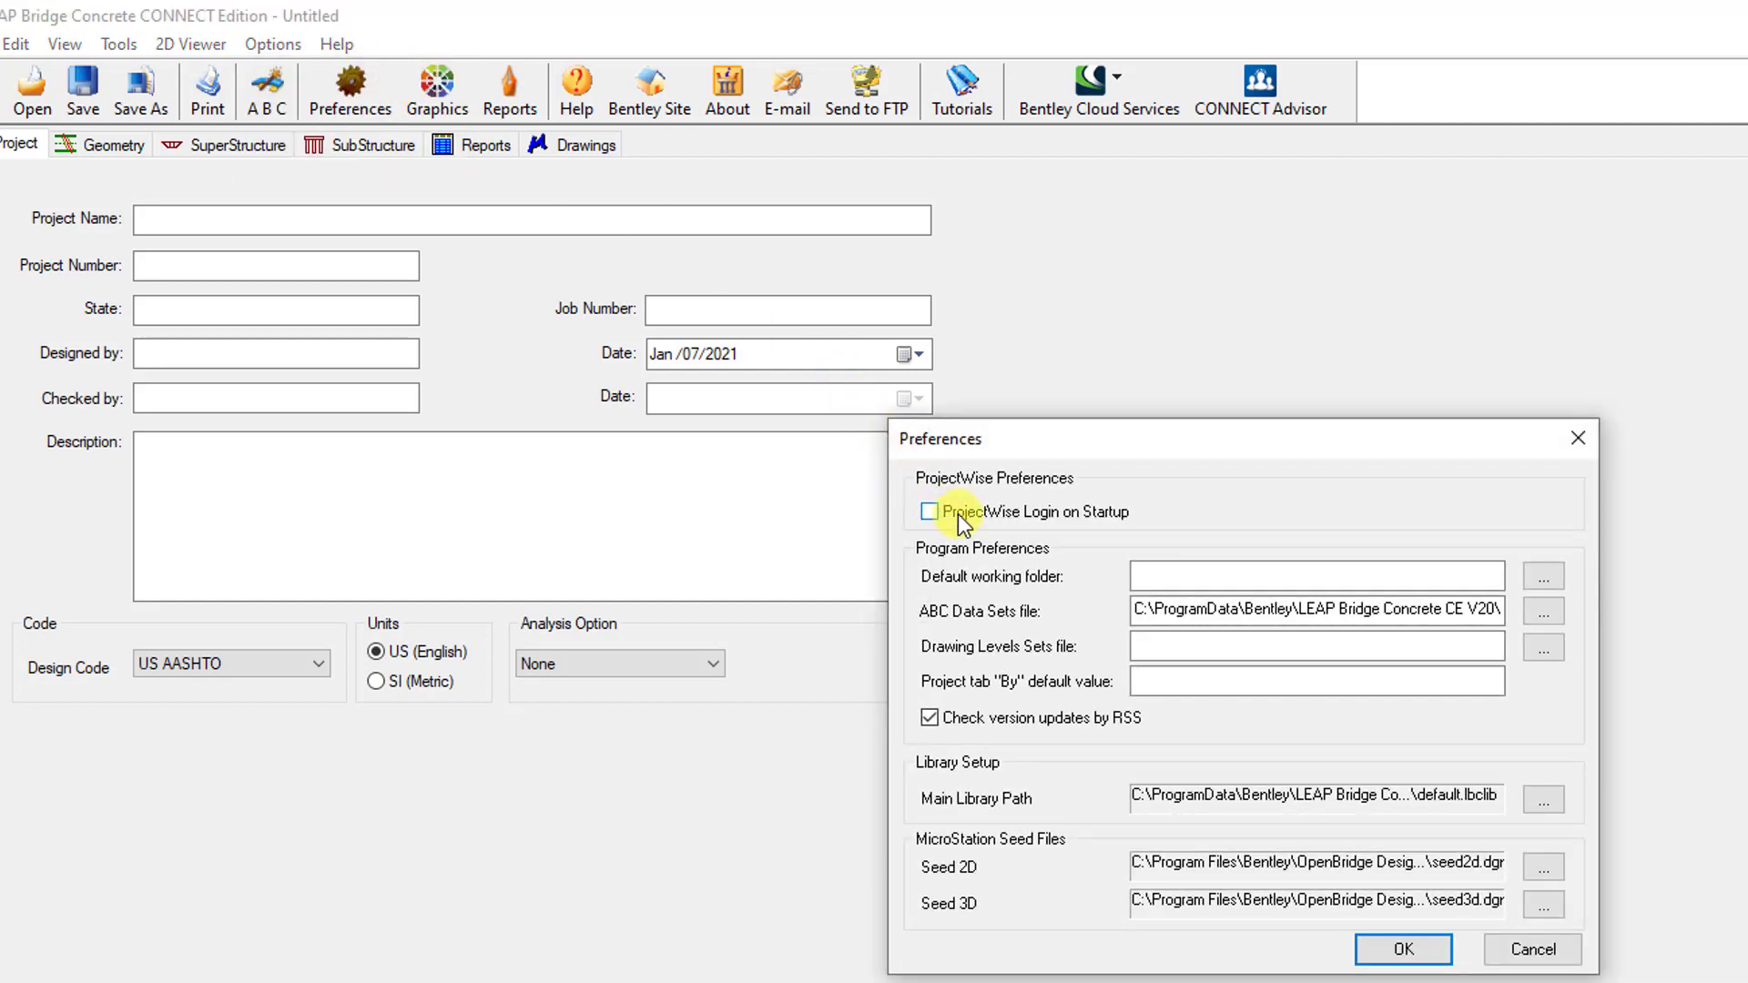
{"action": "left_click", "coordinate": [947, 517]}
{"action": "left_click", "coordinate": [1383, 948]}
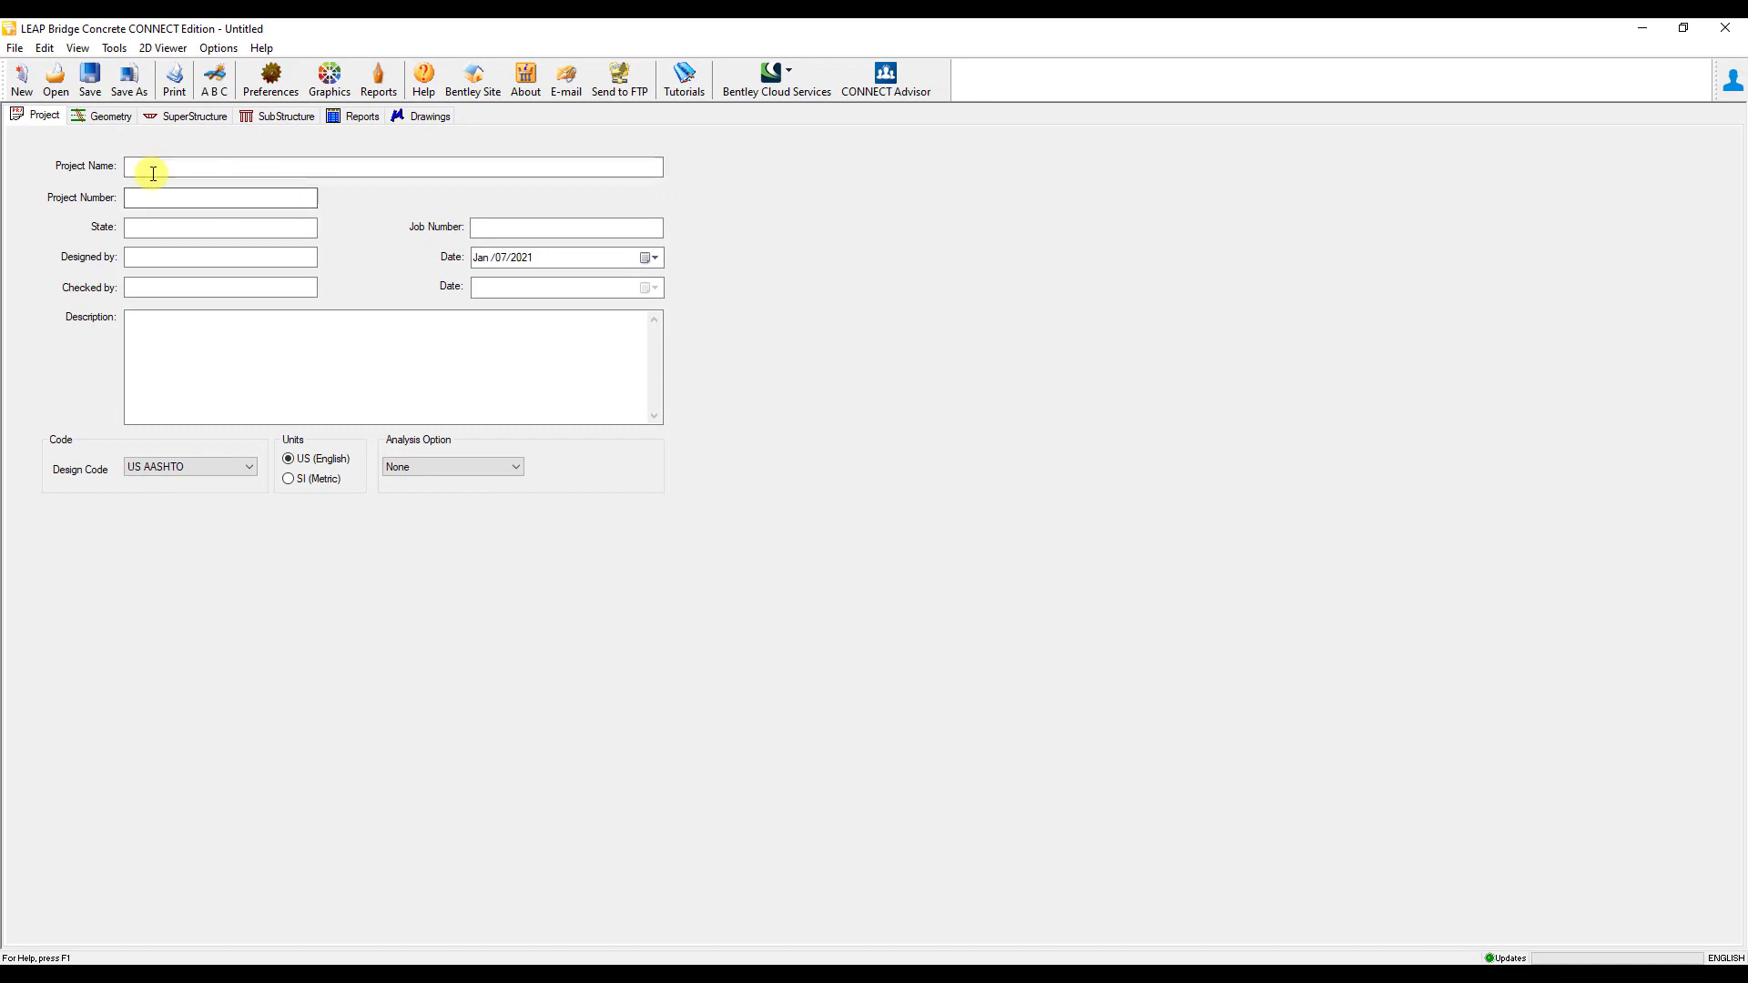
Open the EB_Pier 2.lbcx pier file in the Substructure module
{"action": "left_click", "coordinate": [54, 82]}
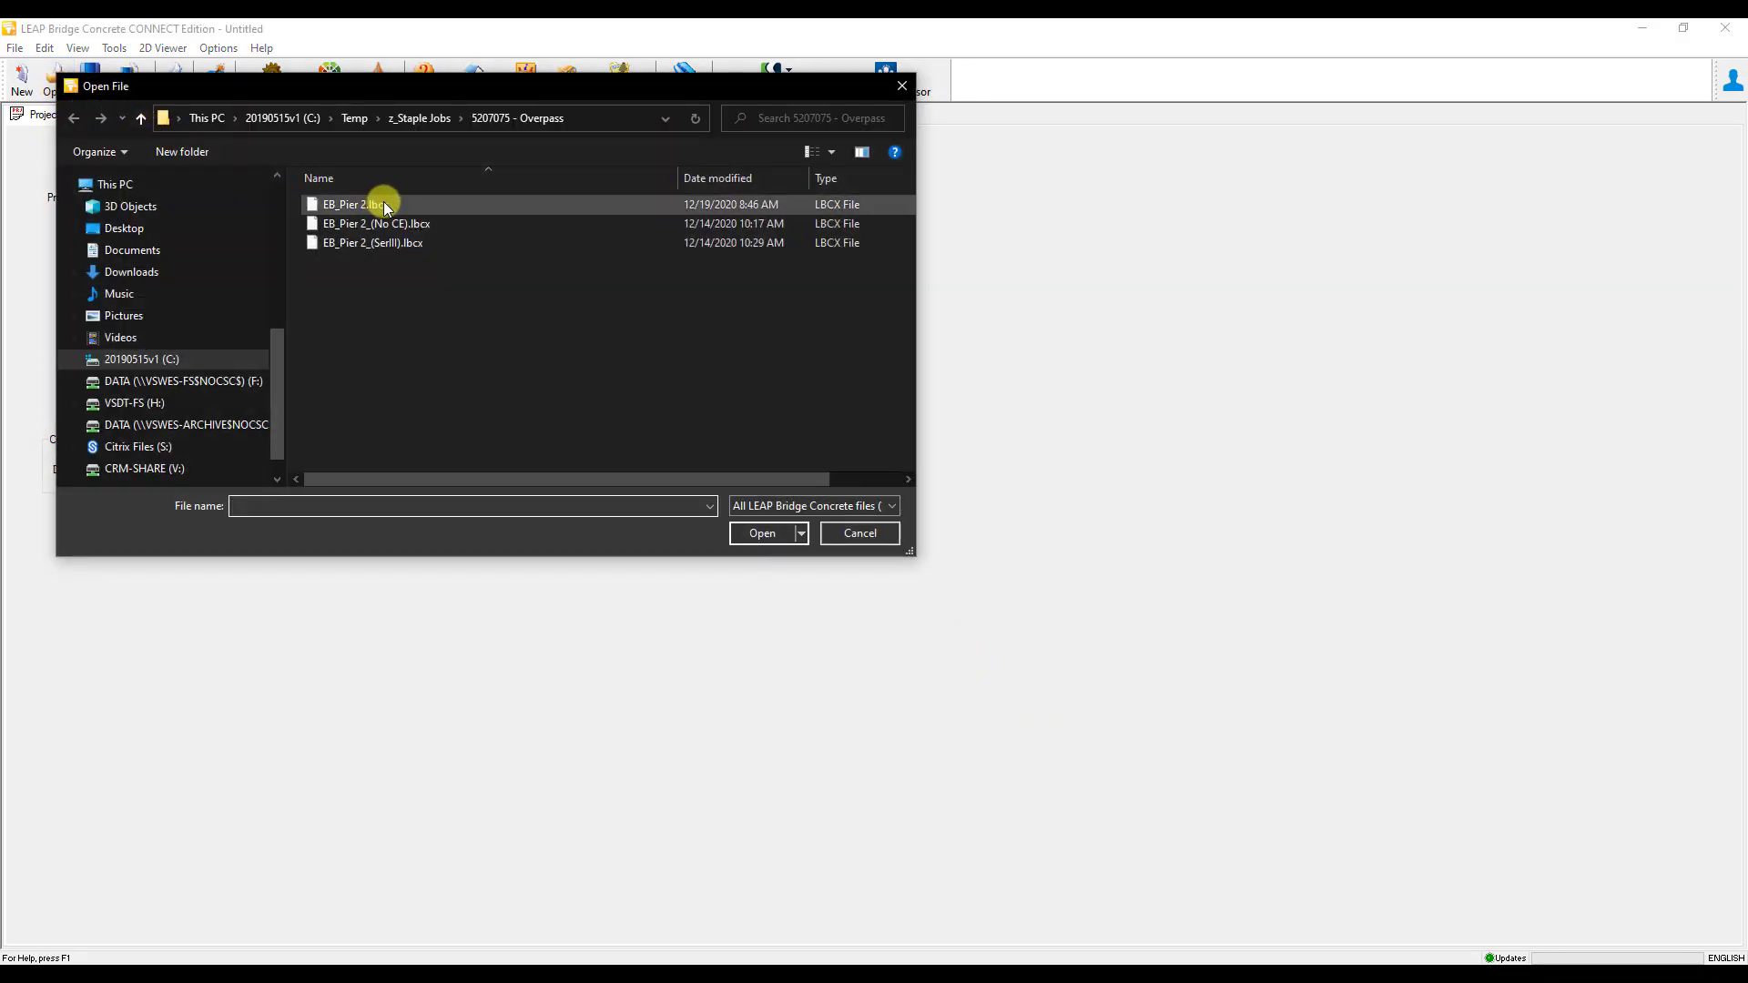
{"action": "left_click", "coordinate": [384, 205]}
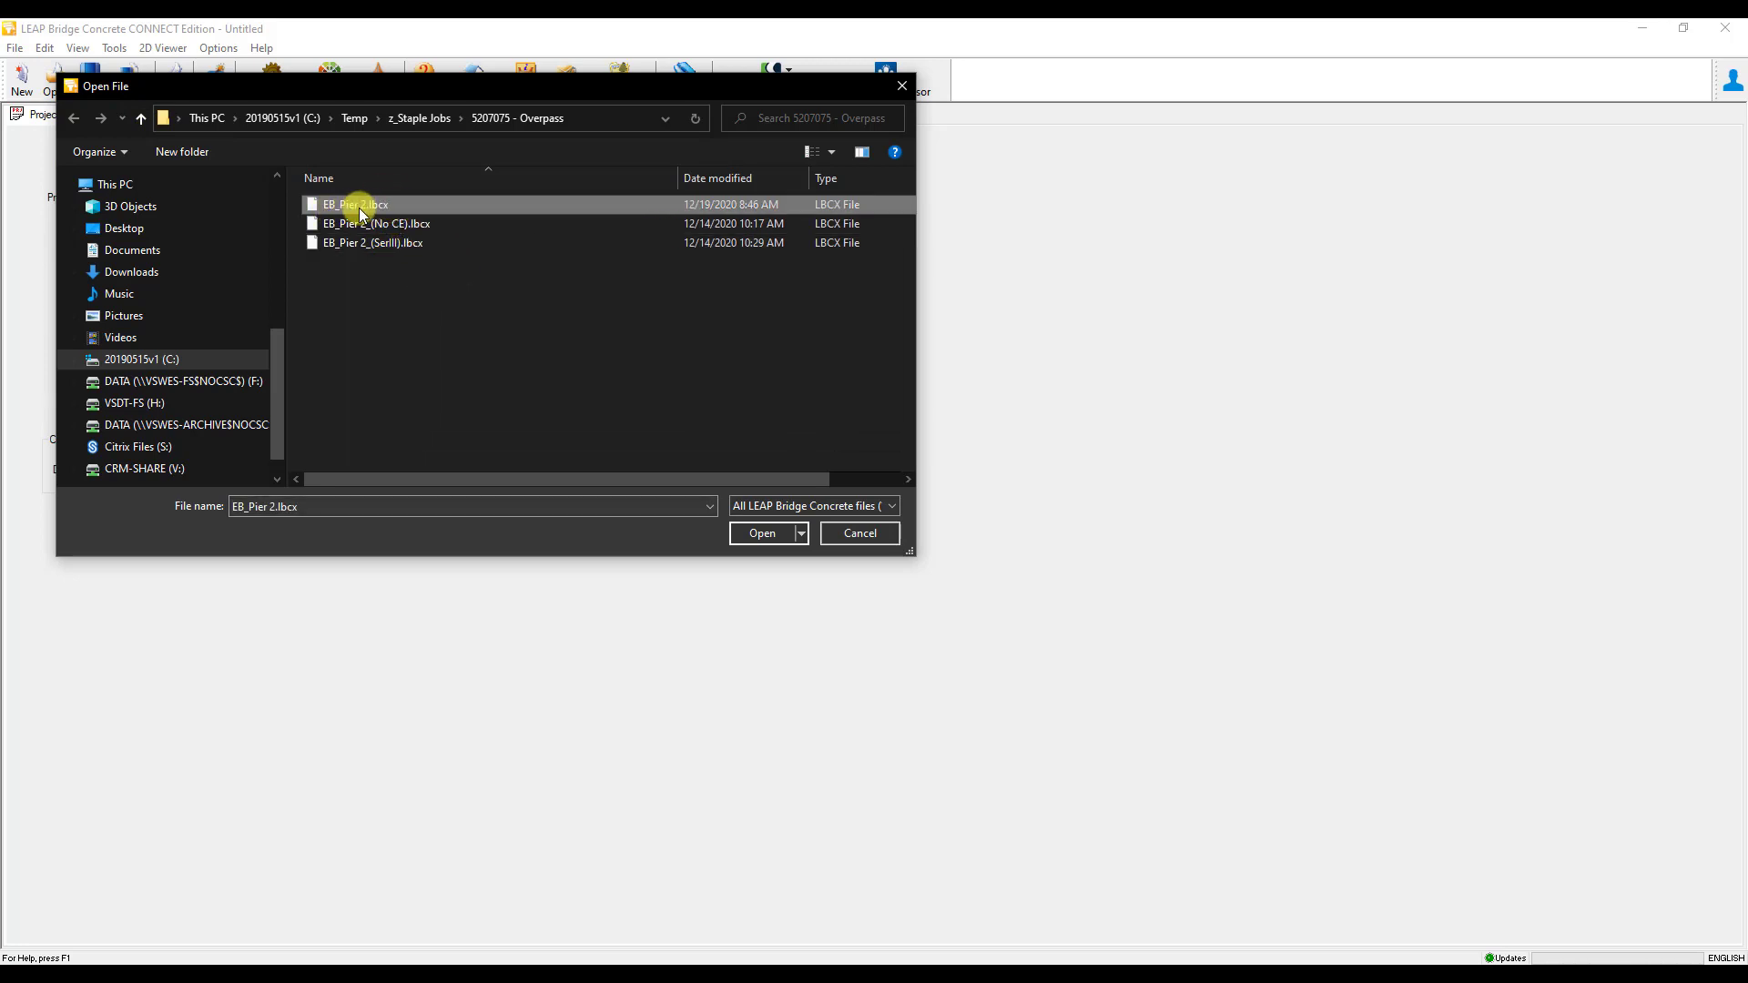
{"action": "left_click", "coordinate": [752, 535]}
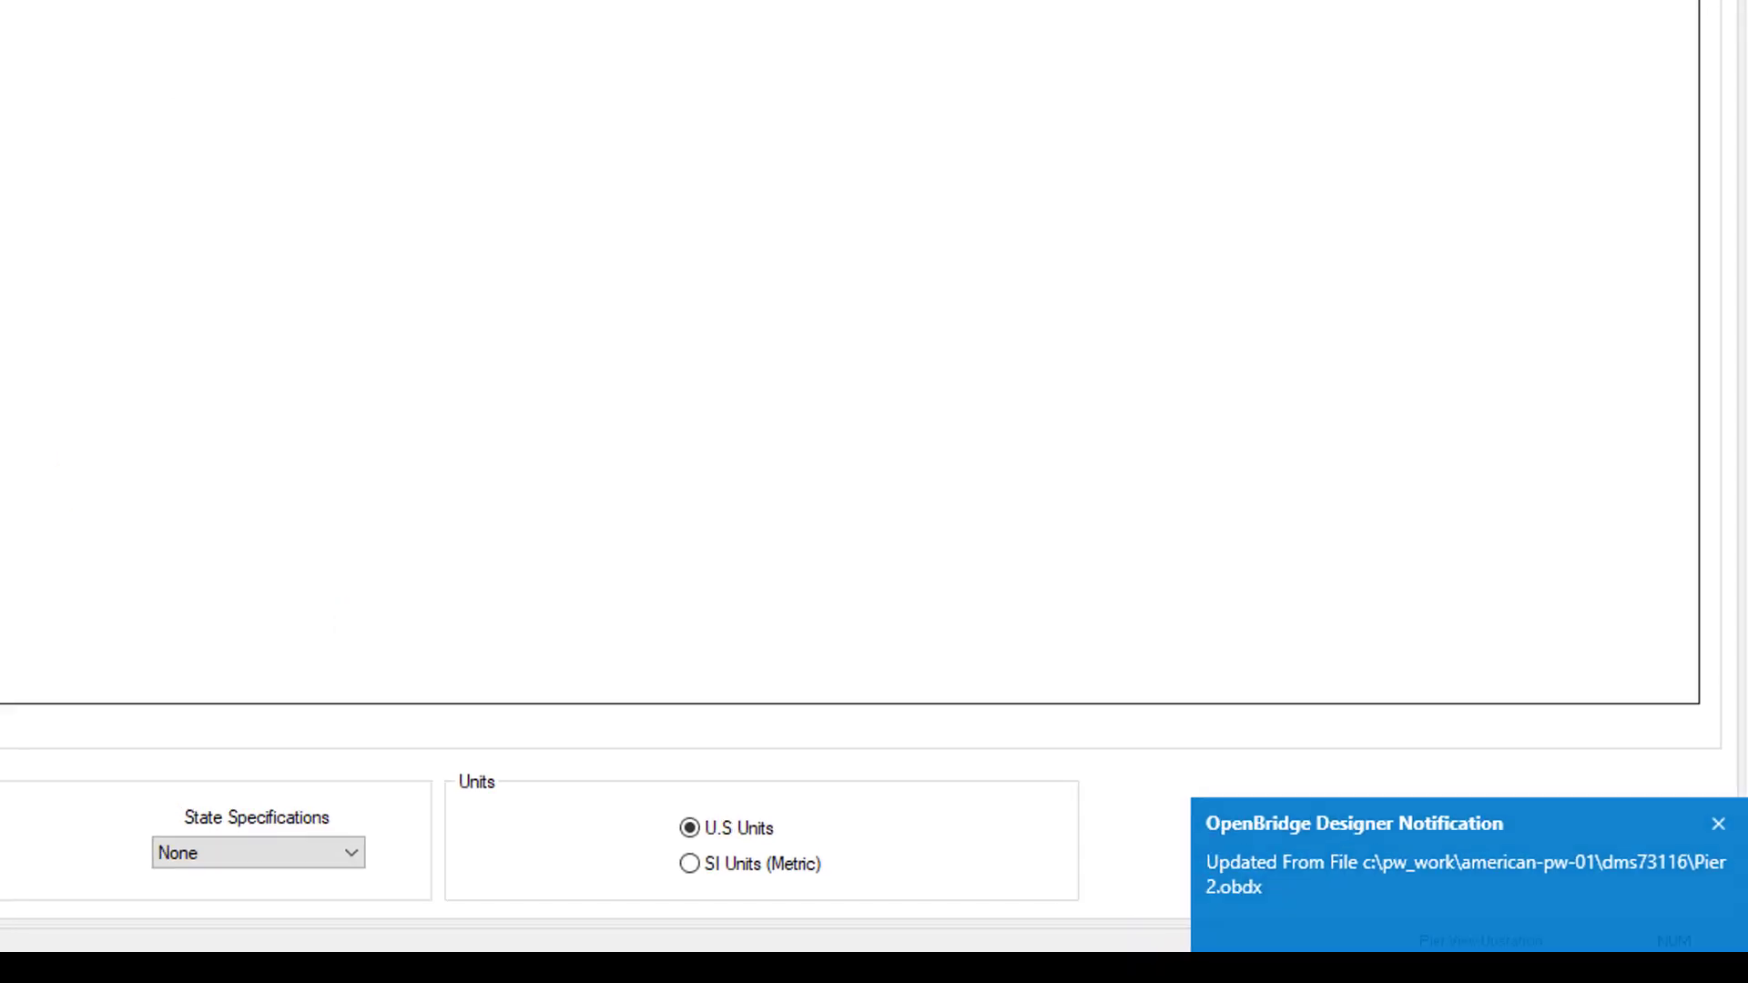
Save the EB_Pier 2 model from the Geometry tab, then close Substructure and LEAP
{"action": "left_click", "coordinate": [112, 123]}
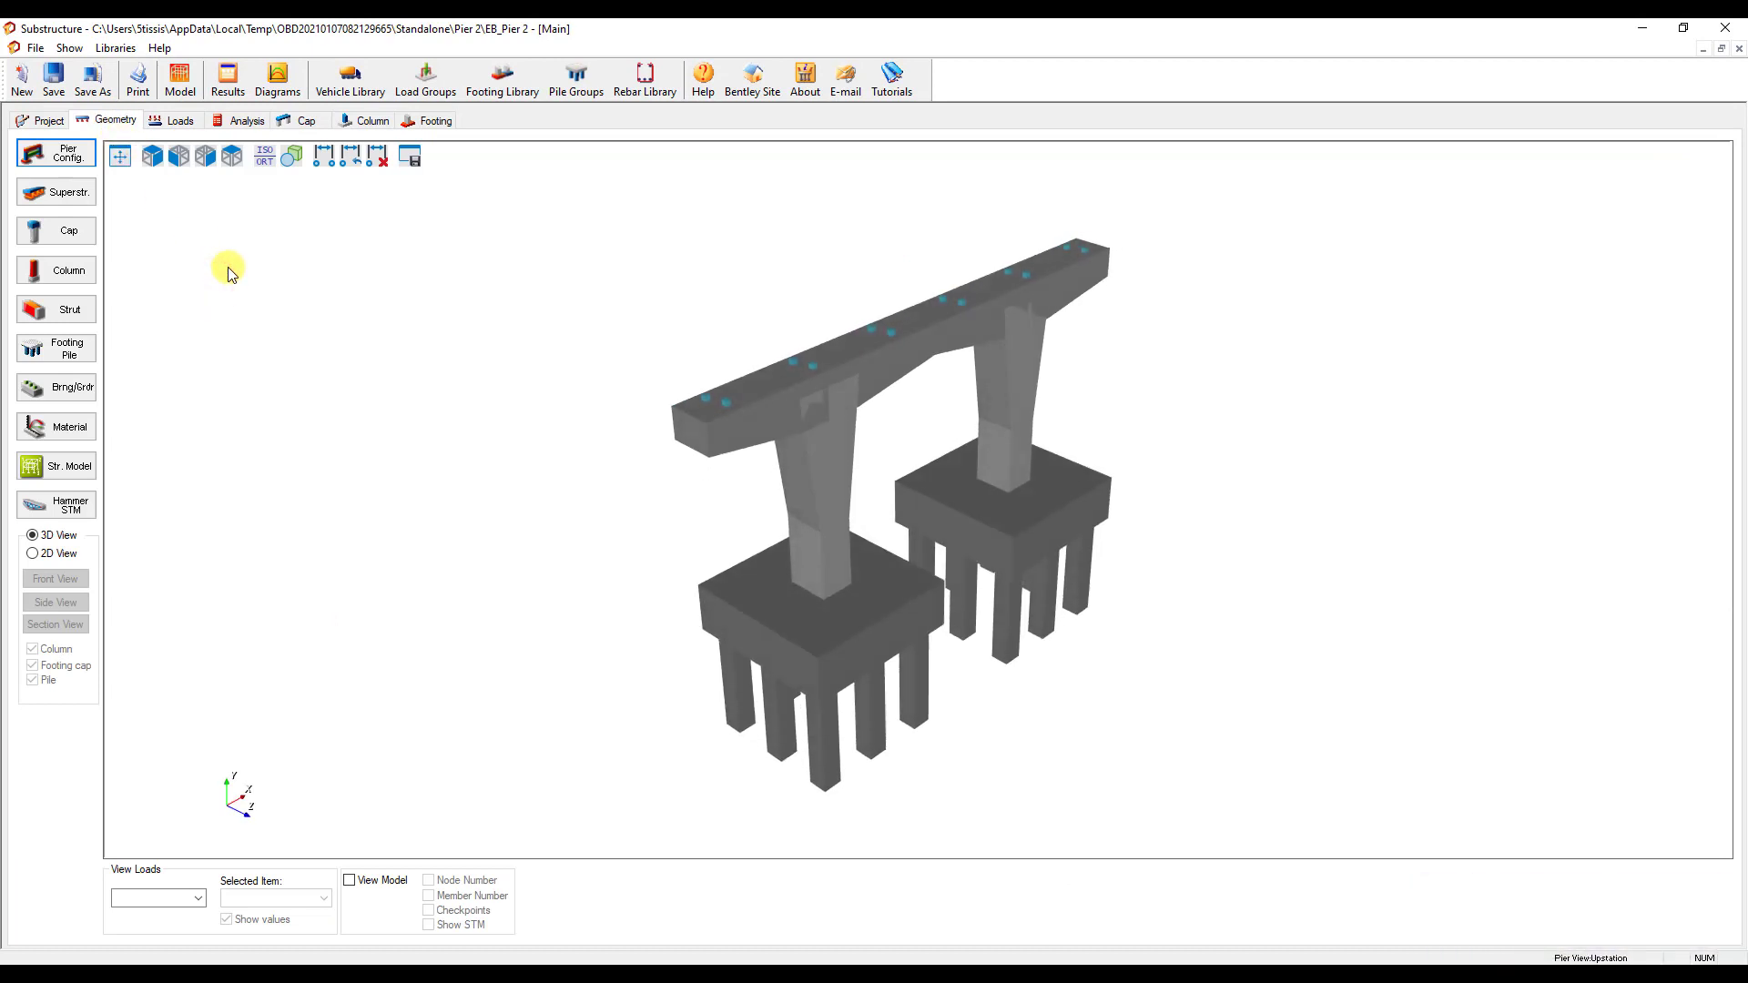
{"action": "left_click", "coordinate": [54, 86]}
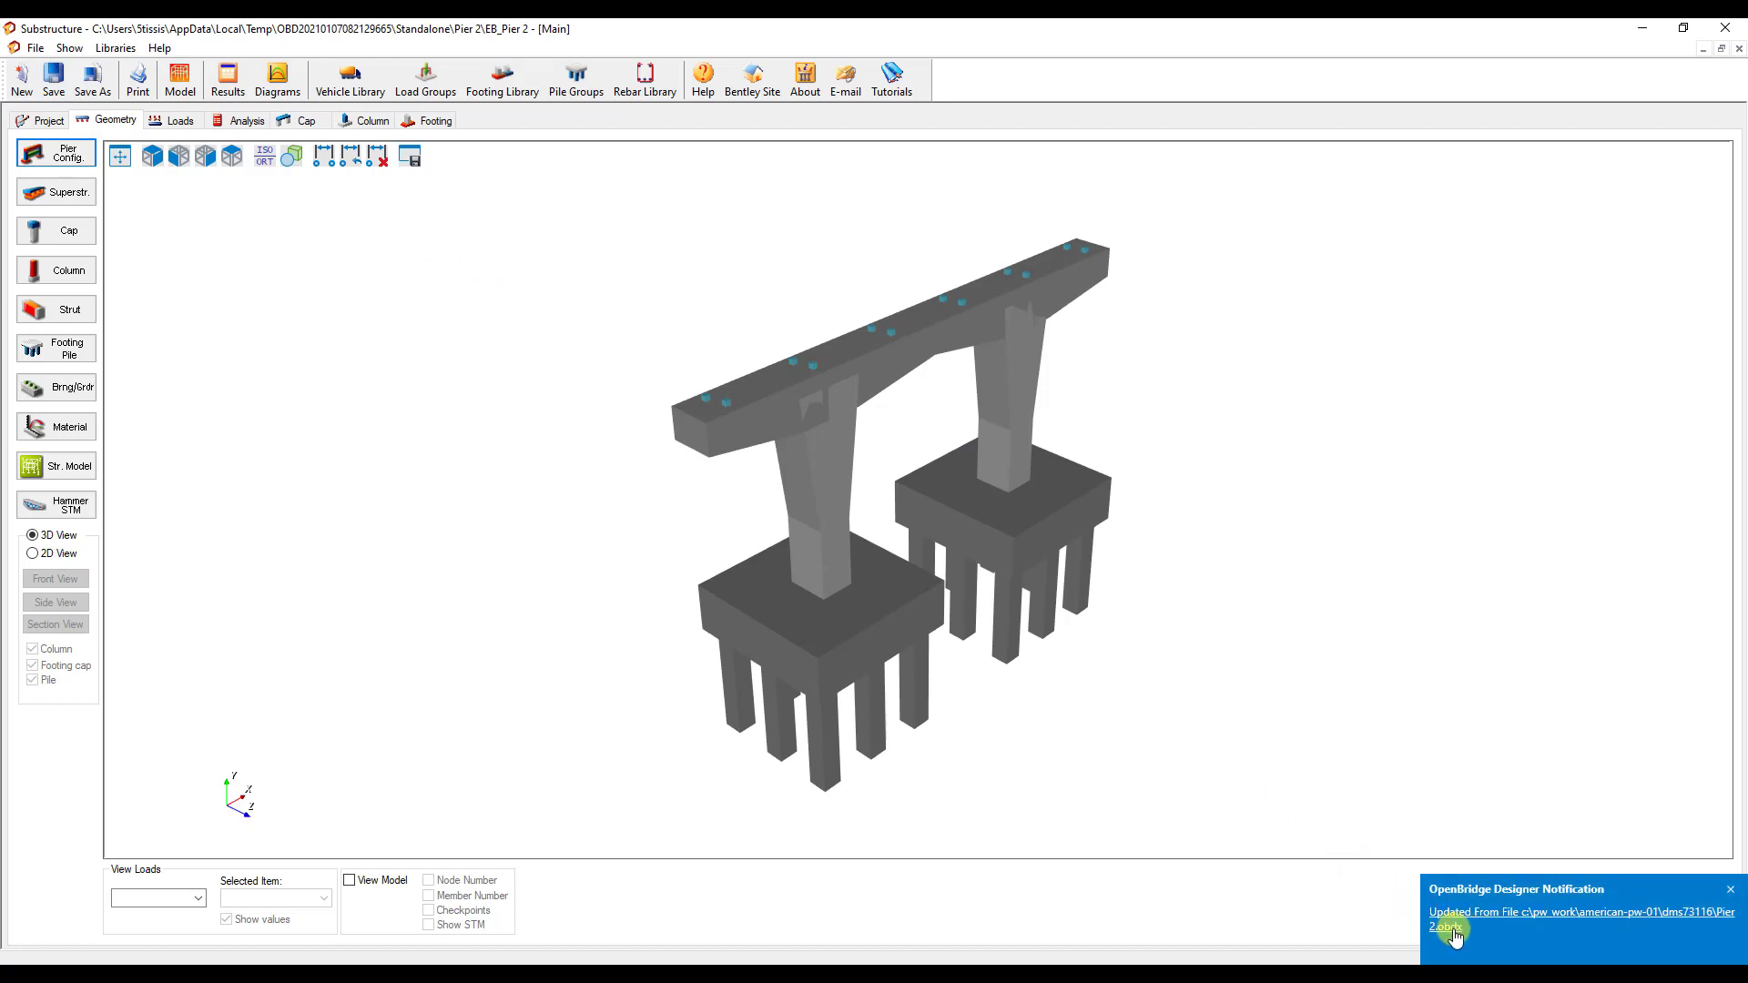
{"action": "left_click", "coordinate": [1726, 30]}
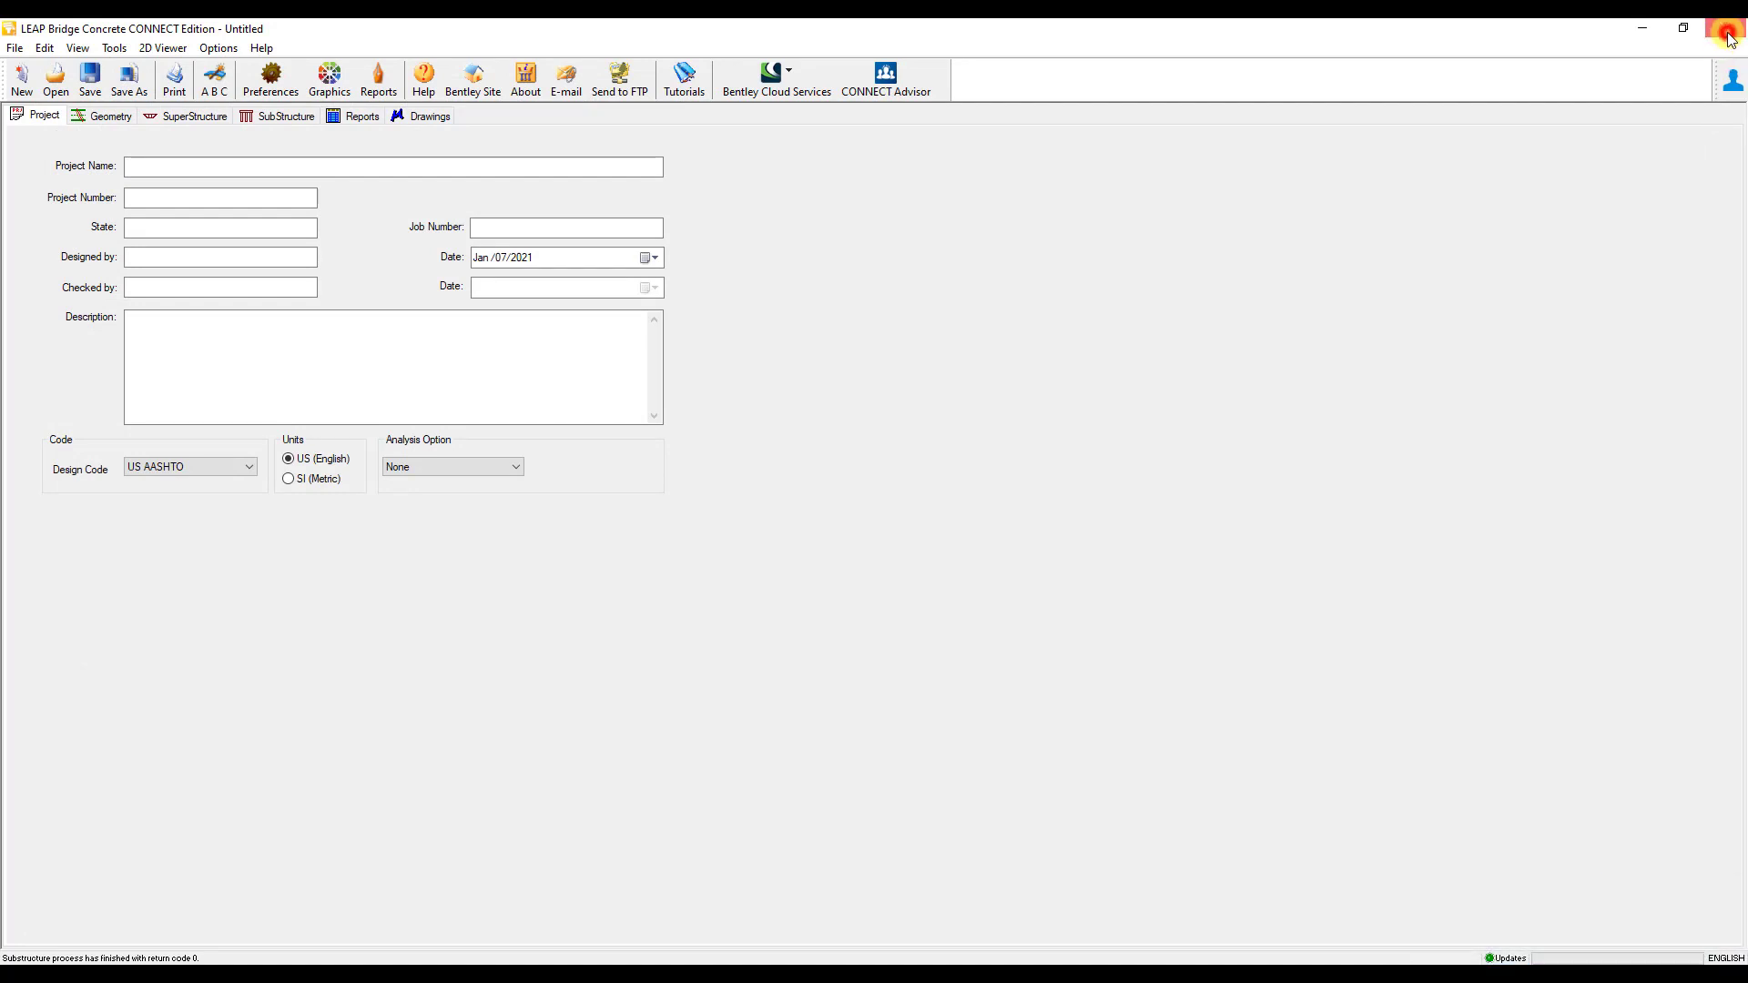
{"action": "left_click", "coordinate": [1727, 32]}
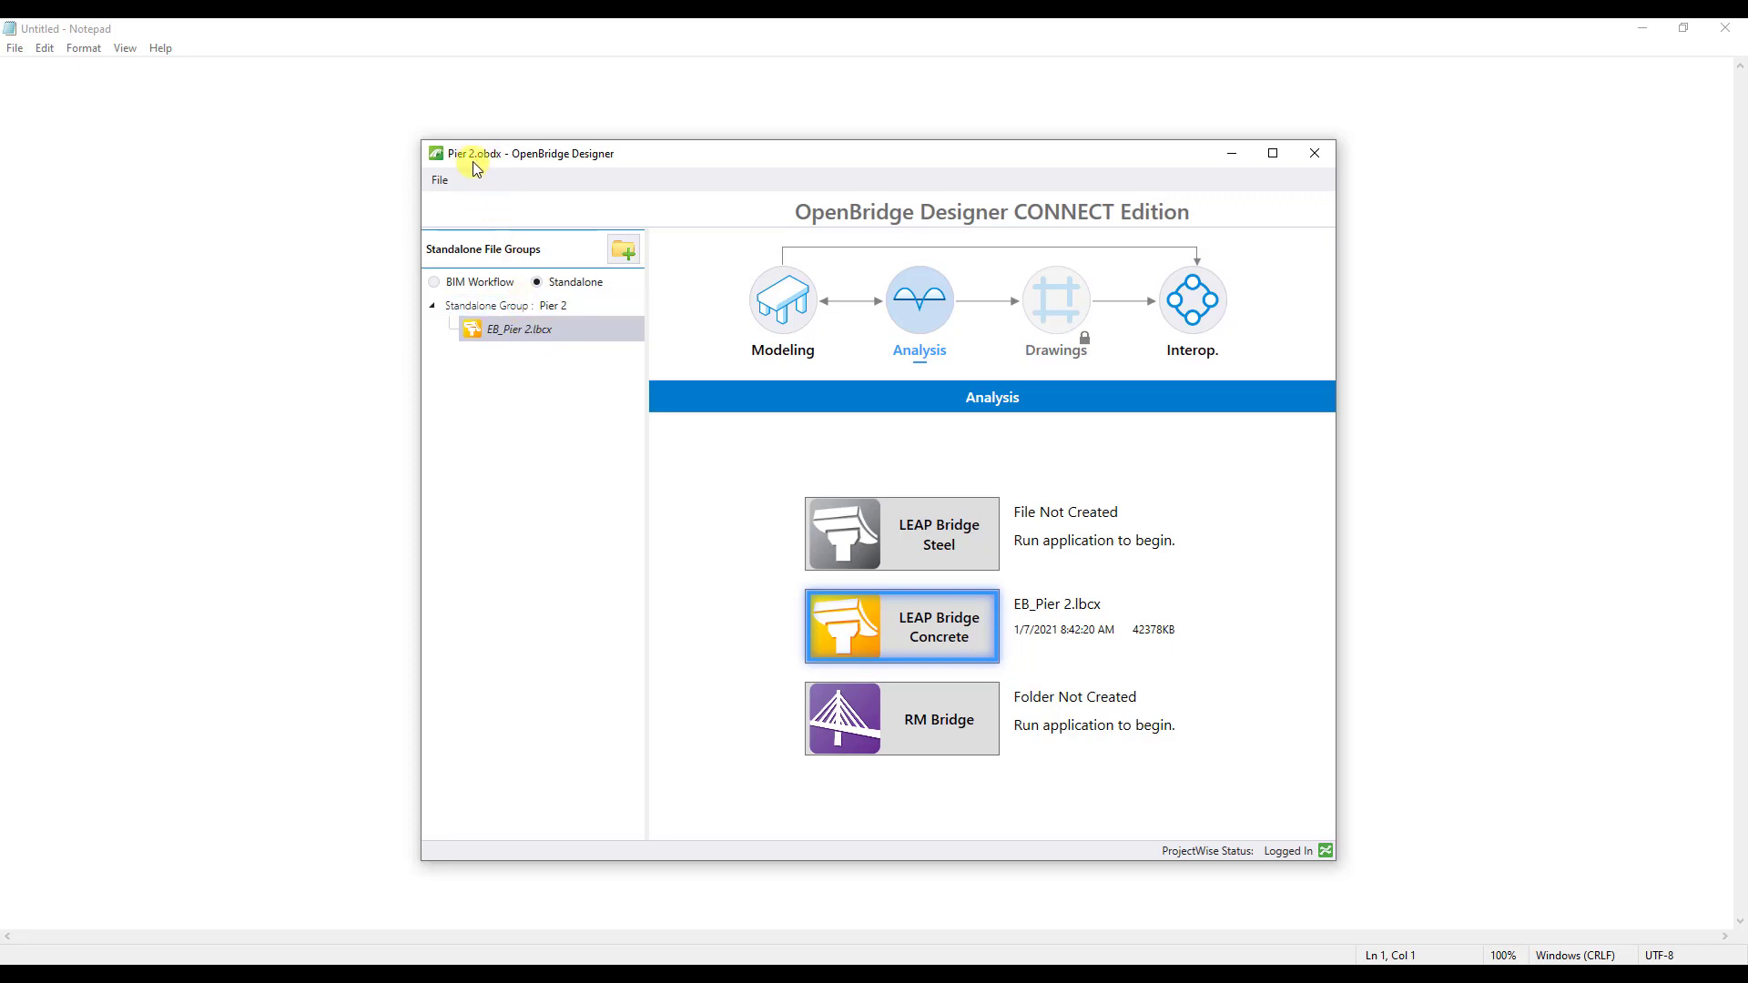
Launch LEAP Bridge Concrete again for the Standalone Group : Pier 2 node
{"action": "left_click", "coordinate": [570, 380]}
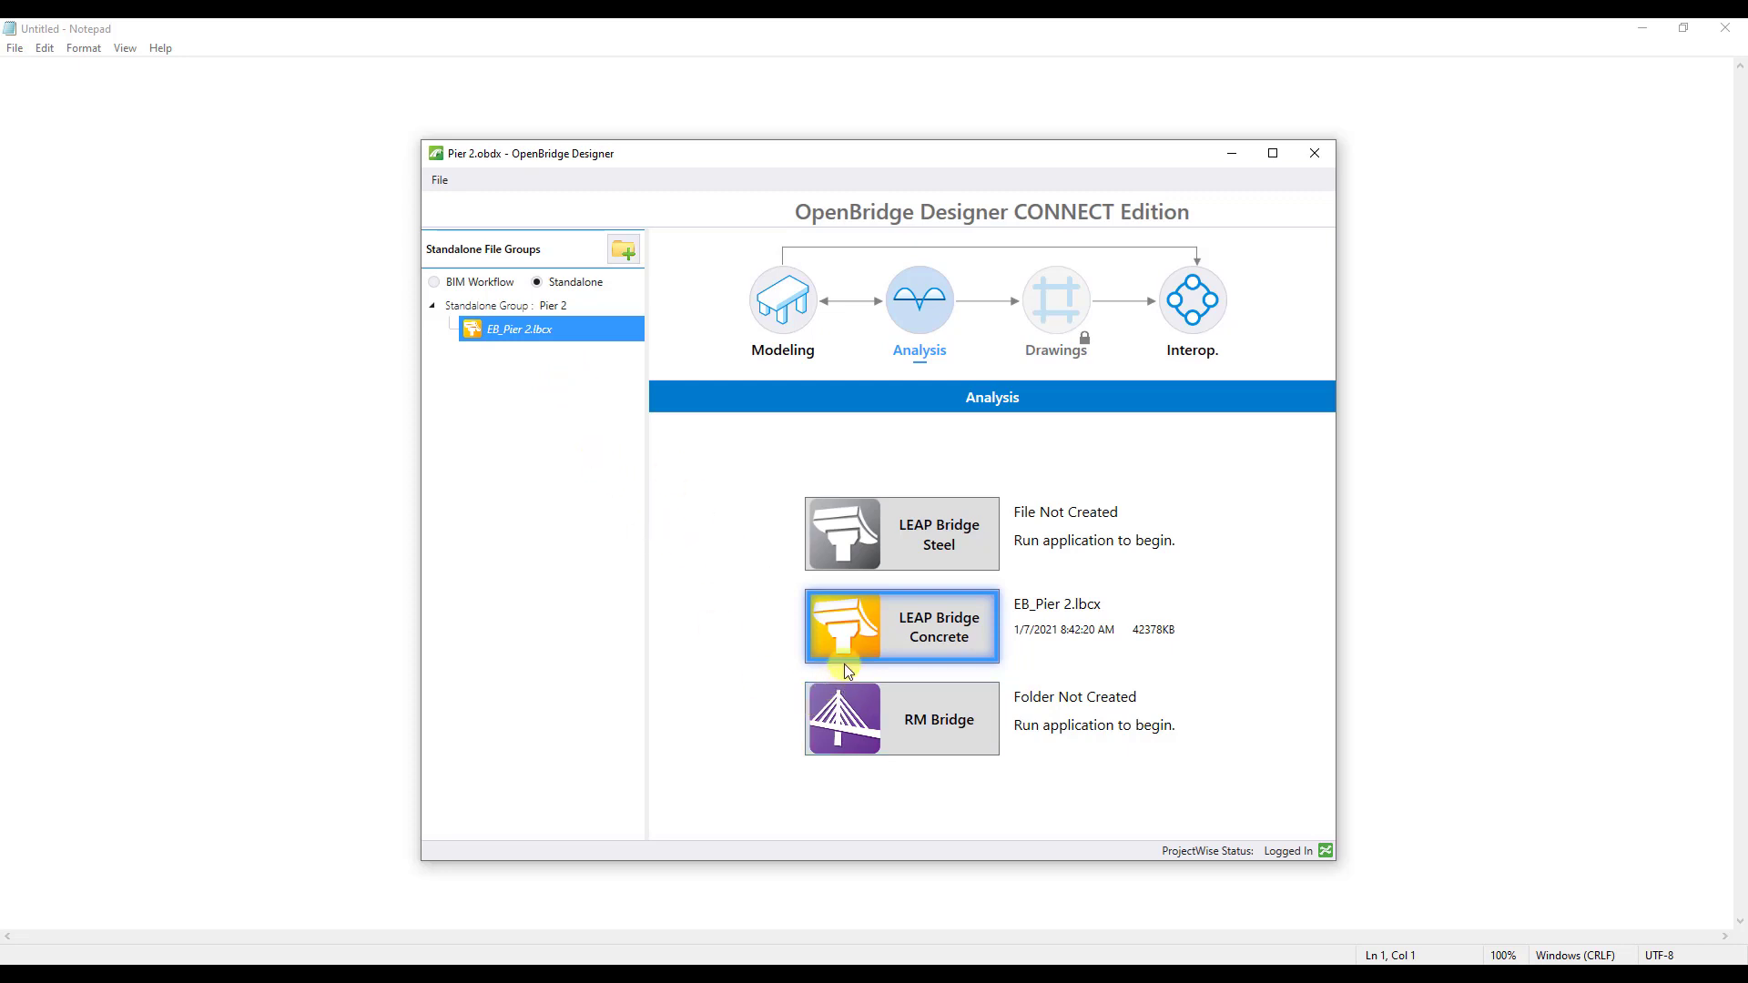
{"action": "left_click", "coordinate": [566, 306]}
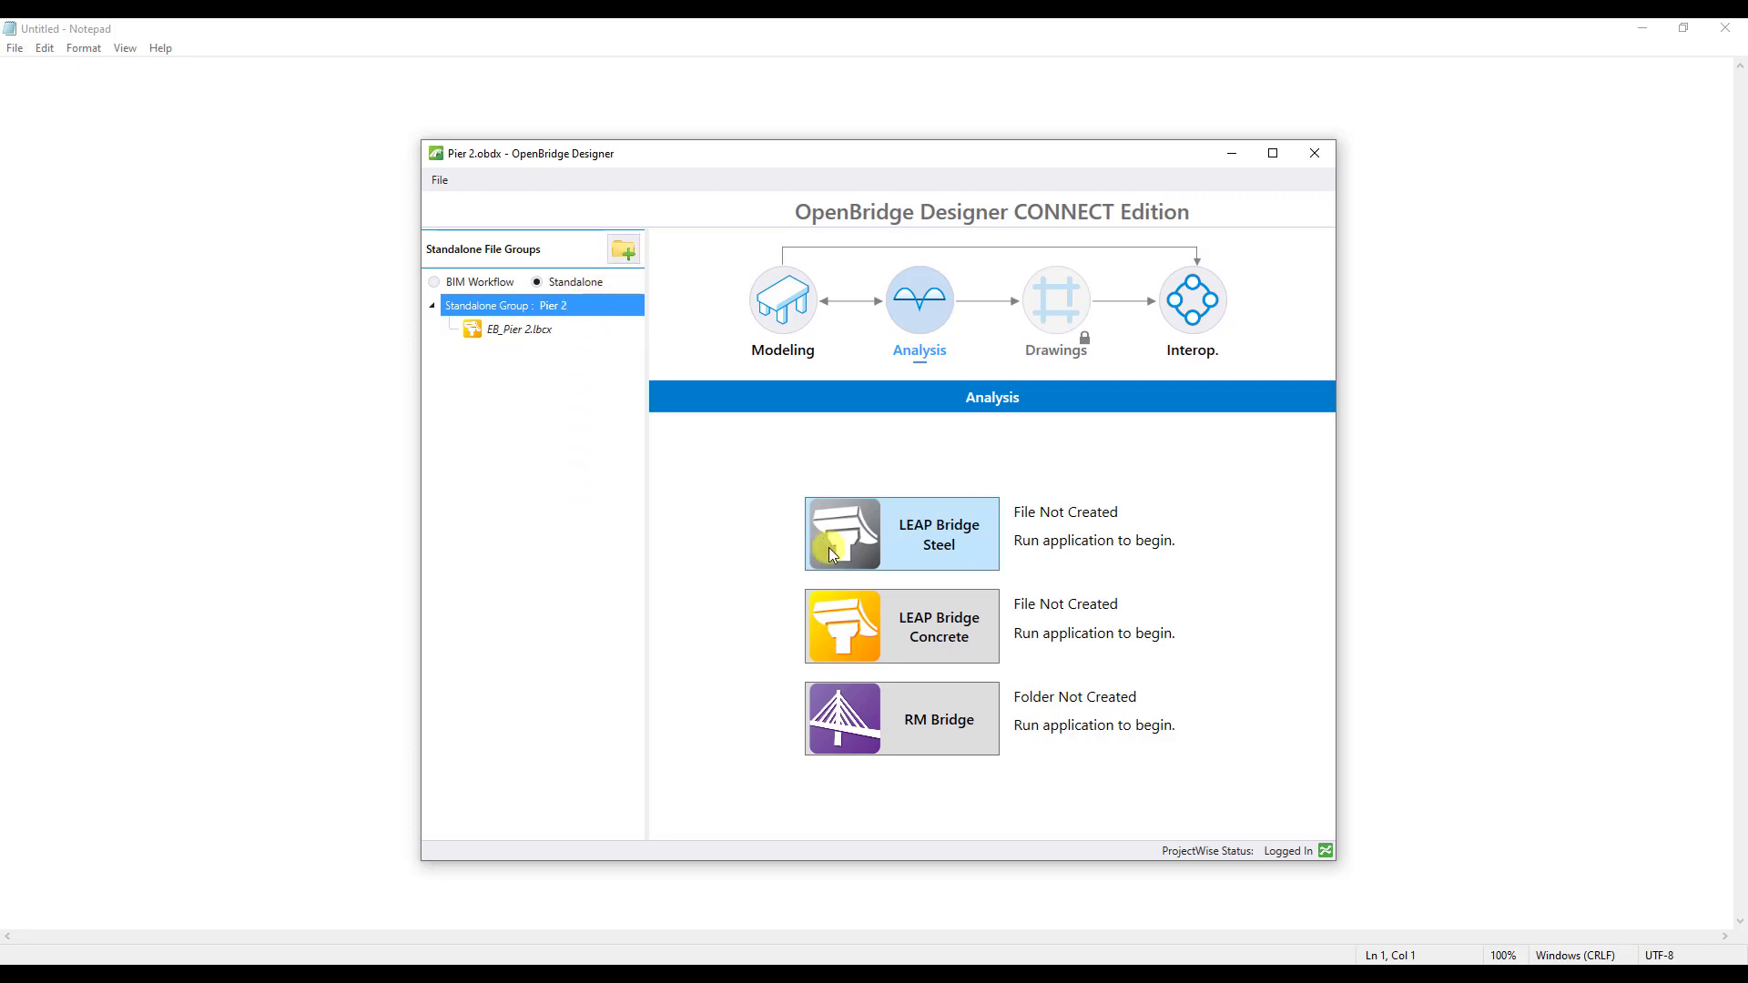
{"action": "left_click", "coordinate": [897, 637]}
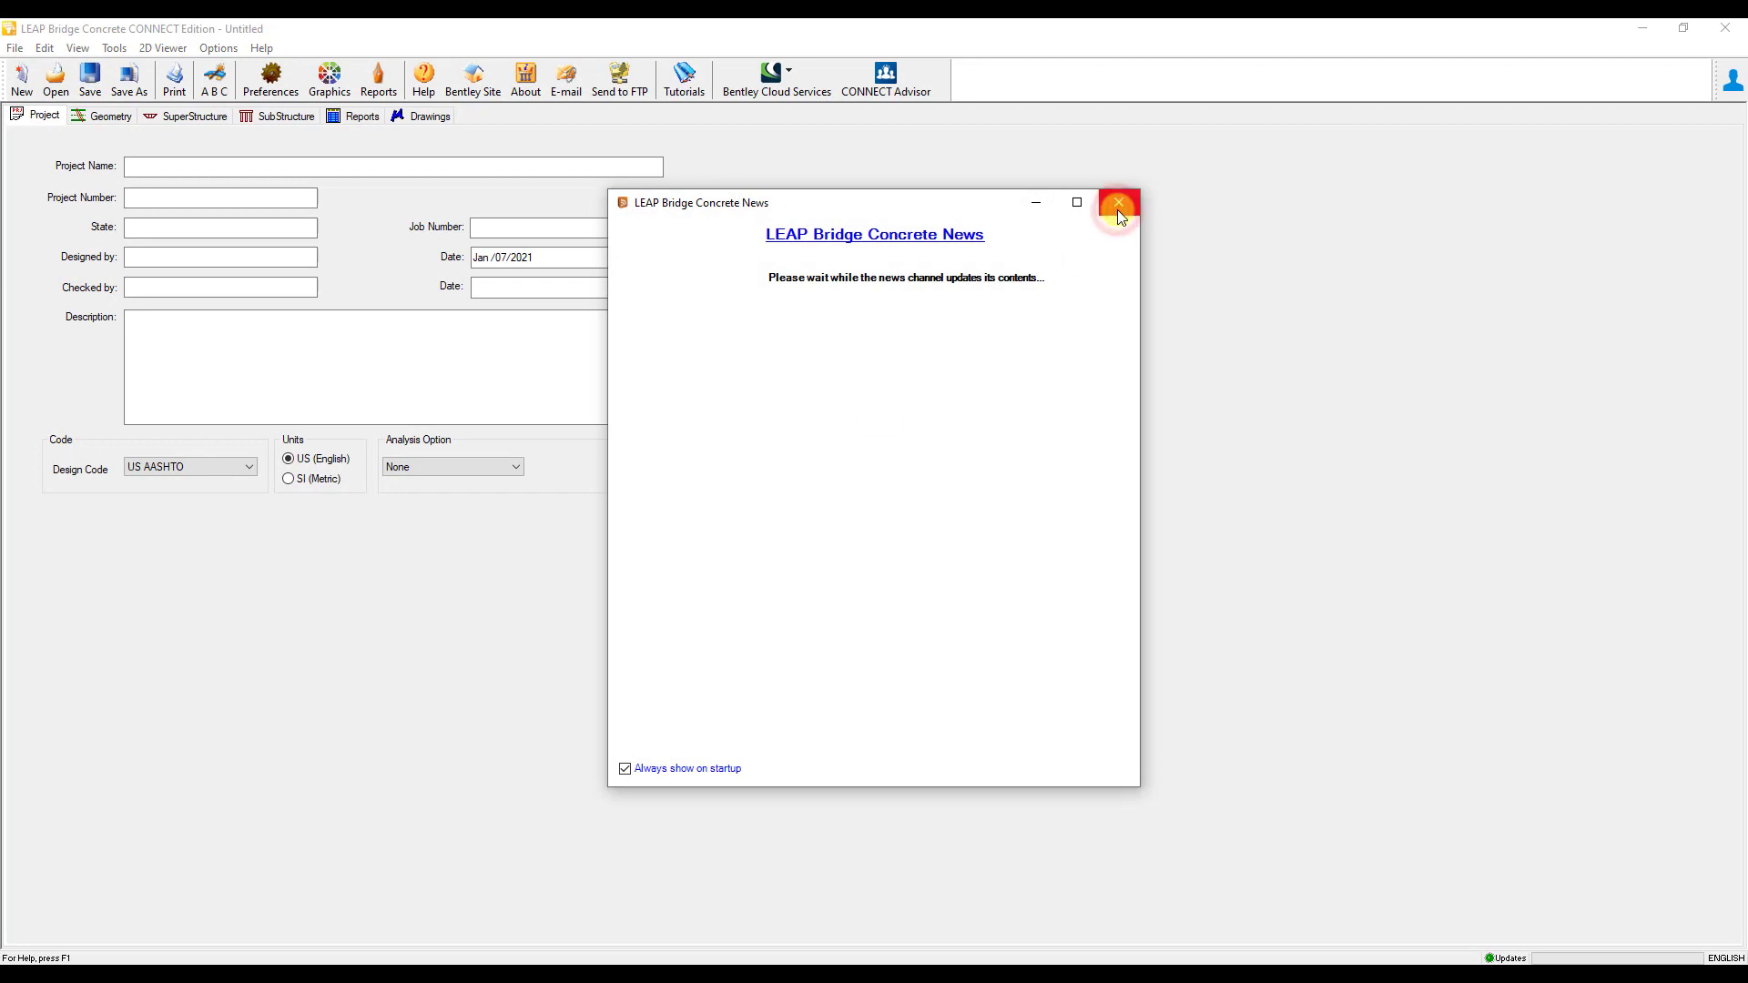
Dismiss the news window and open EB_Pier 2_(SerIII).lbcx
{"action": "left_click", "coordinate": [1117, 208]}
{"action": "left_click", "coordinate": [65, 87]}
{"action": "left_click", "coordinate": [401, 243]}
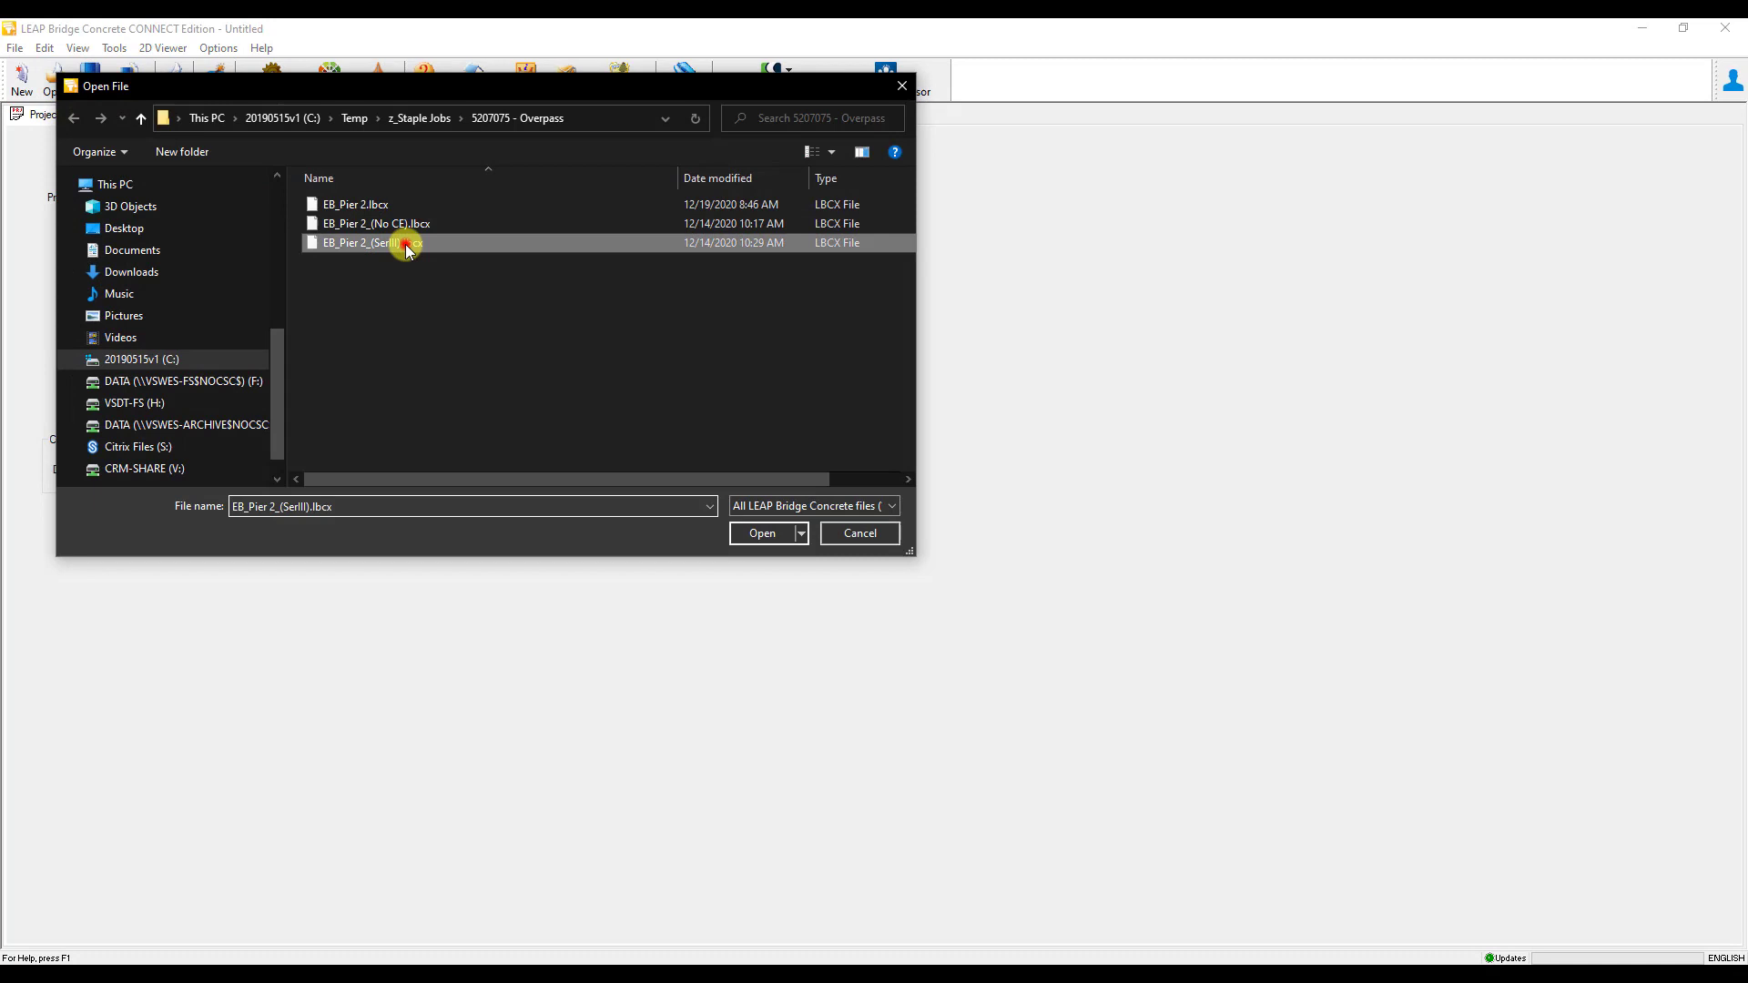
{"action": "left_click", "coordinate": [759, 536]}
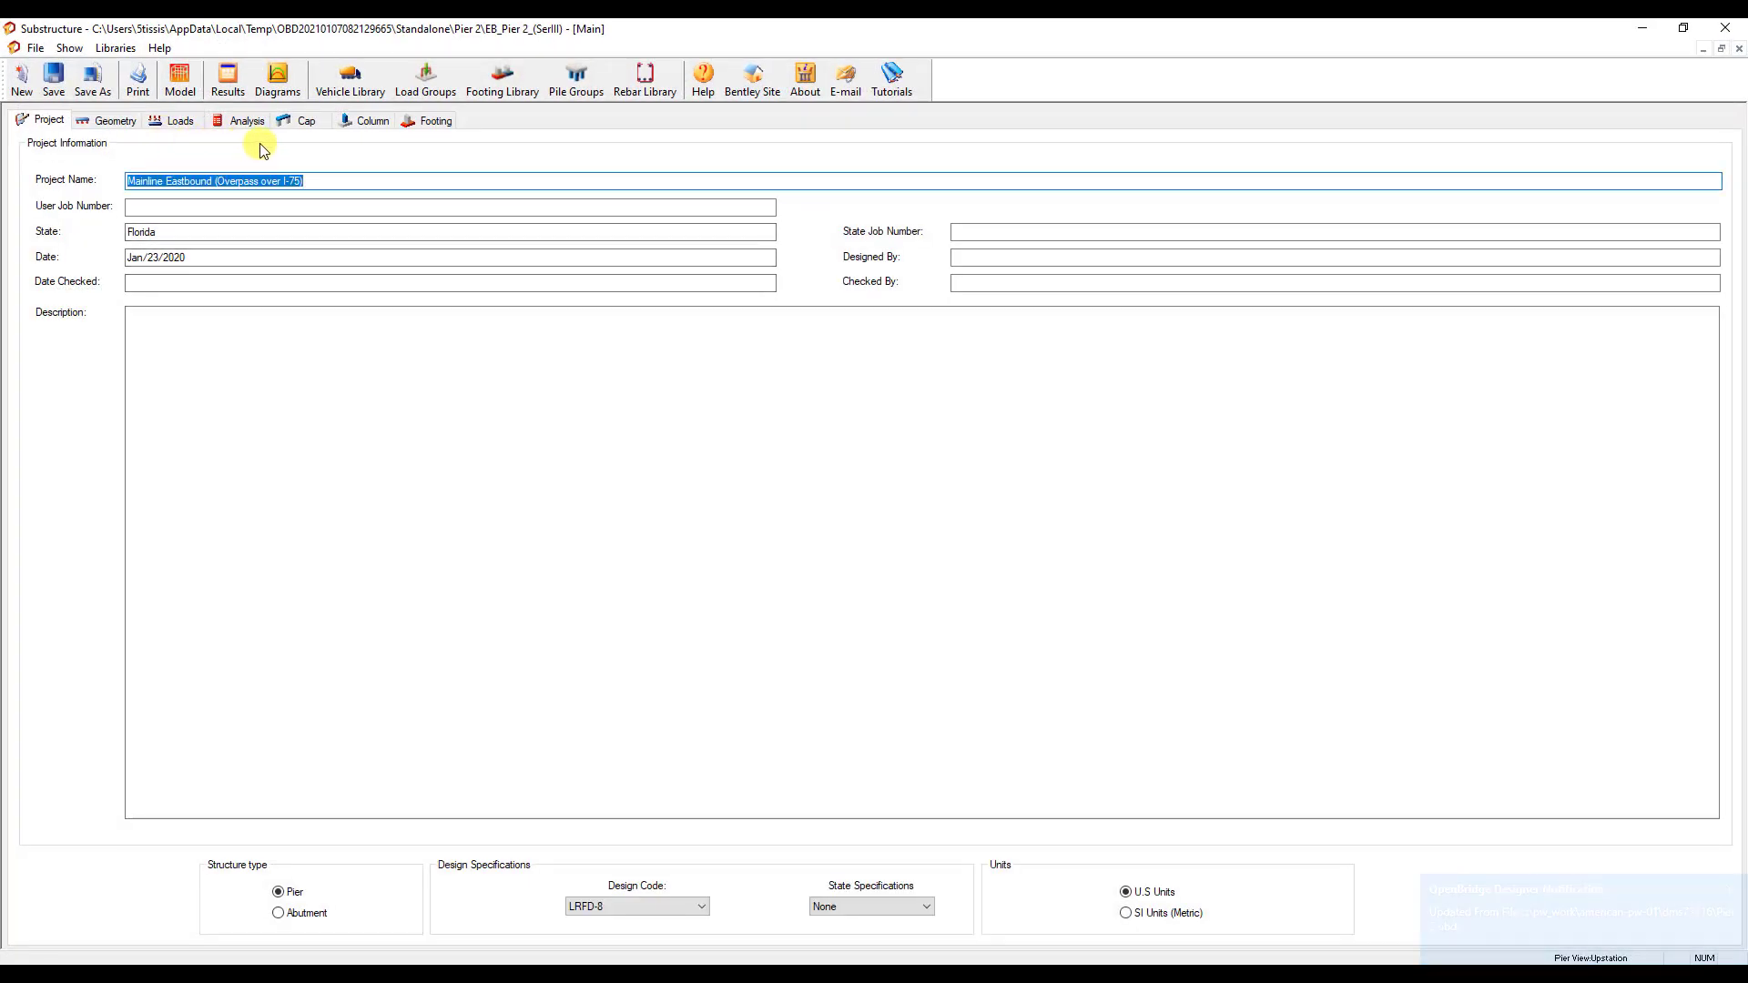
Save the SerIII pier project and close Substructure and LEAP Bridge Concrete
{"action": "left_click", "coordinate": [53, 80]}
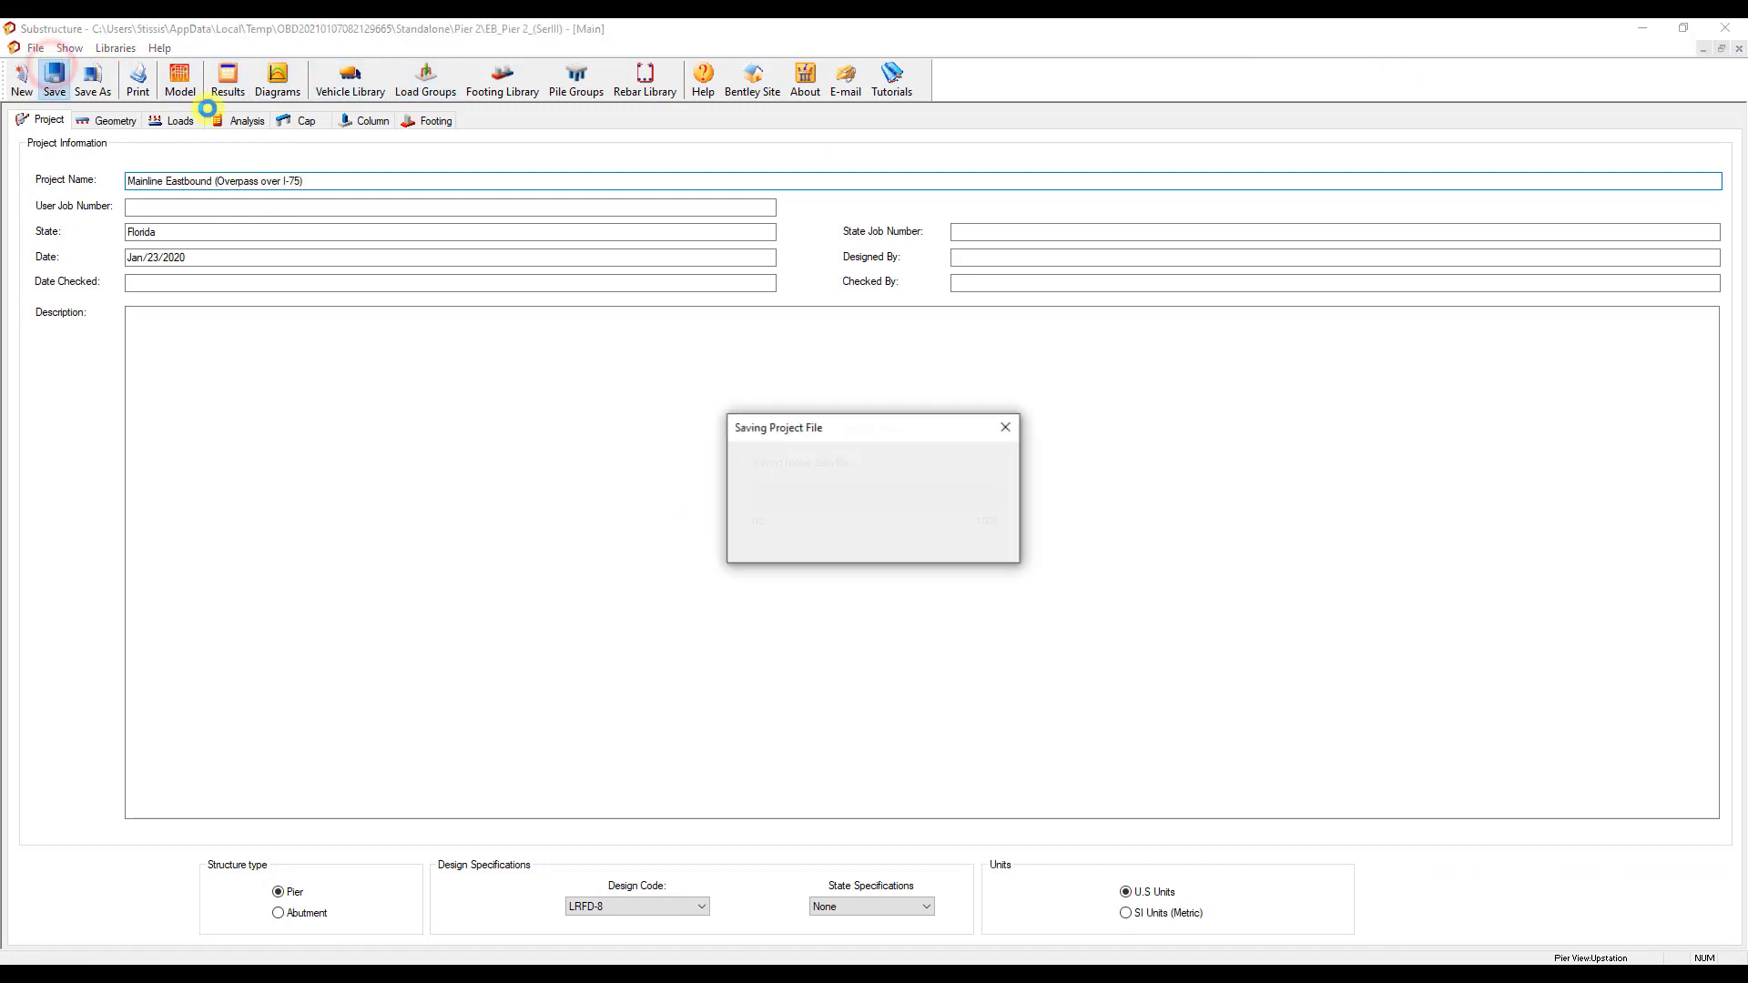
{"action": "left_click", "coordinate": [1723, 33]}
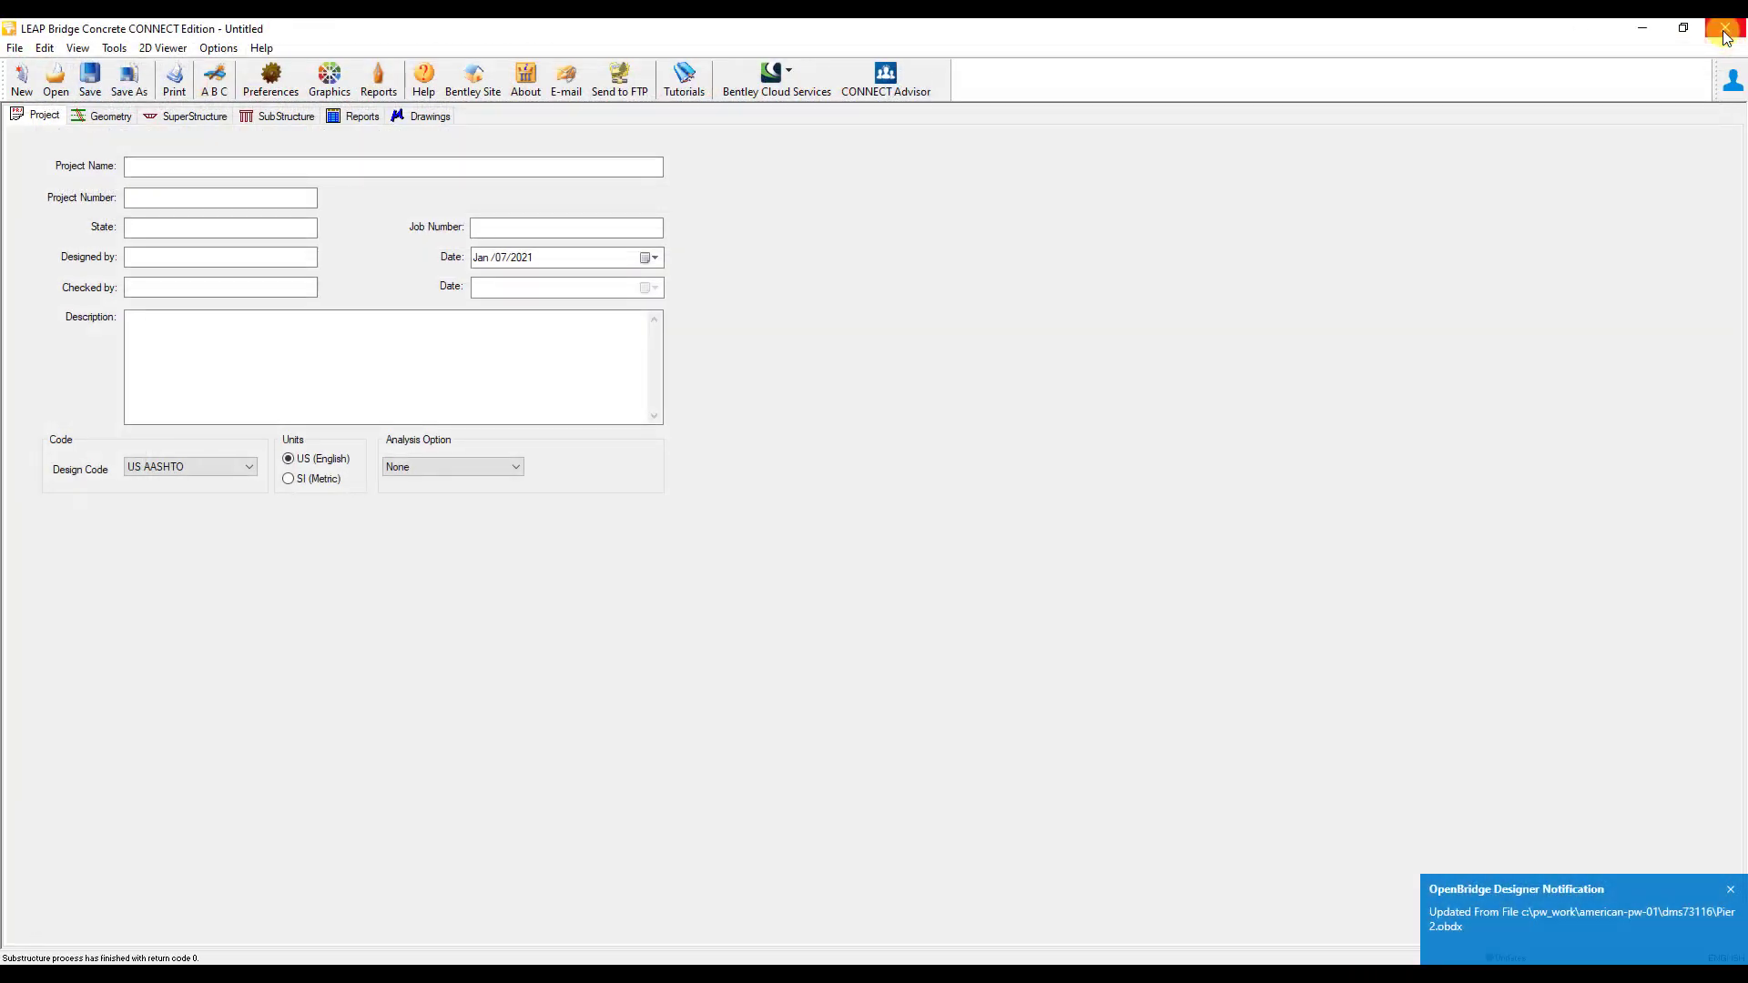
{"action": "left_click", "coordinate": [1723, 33]}
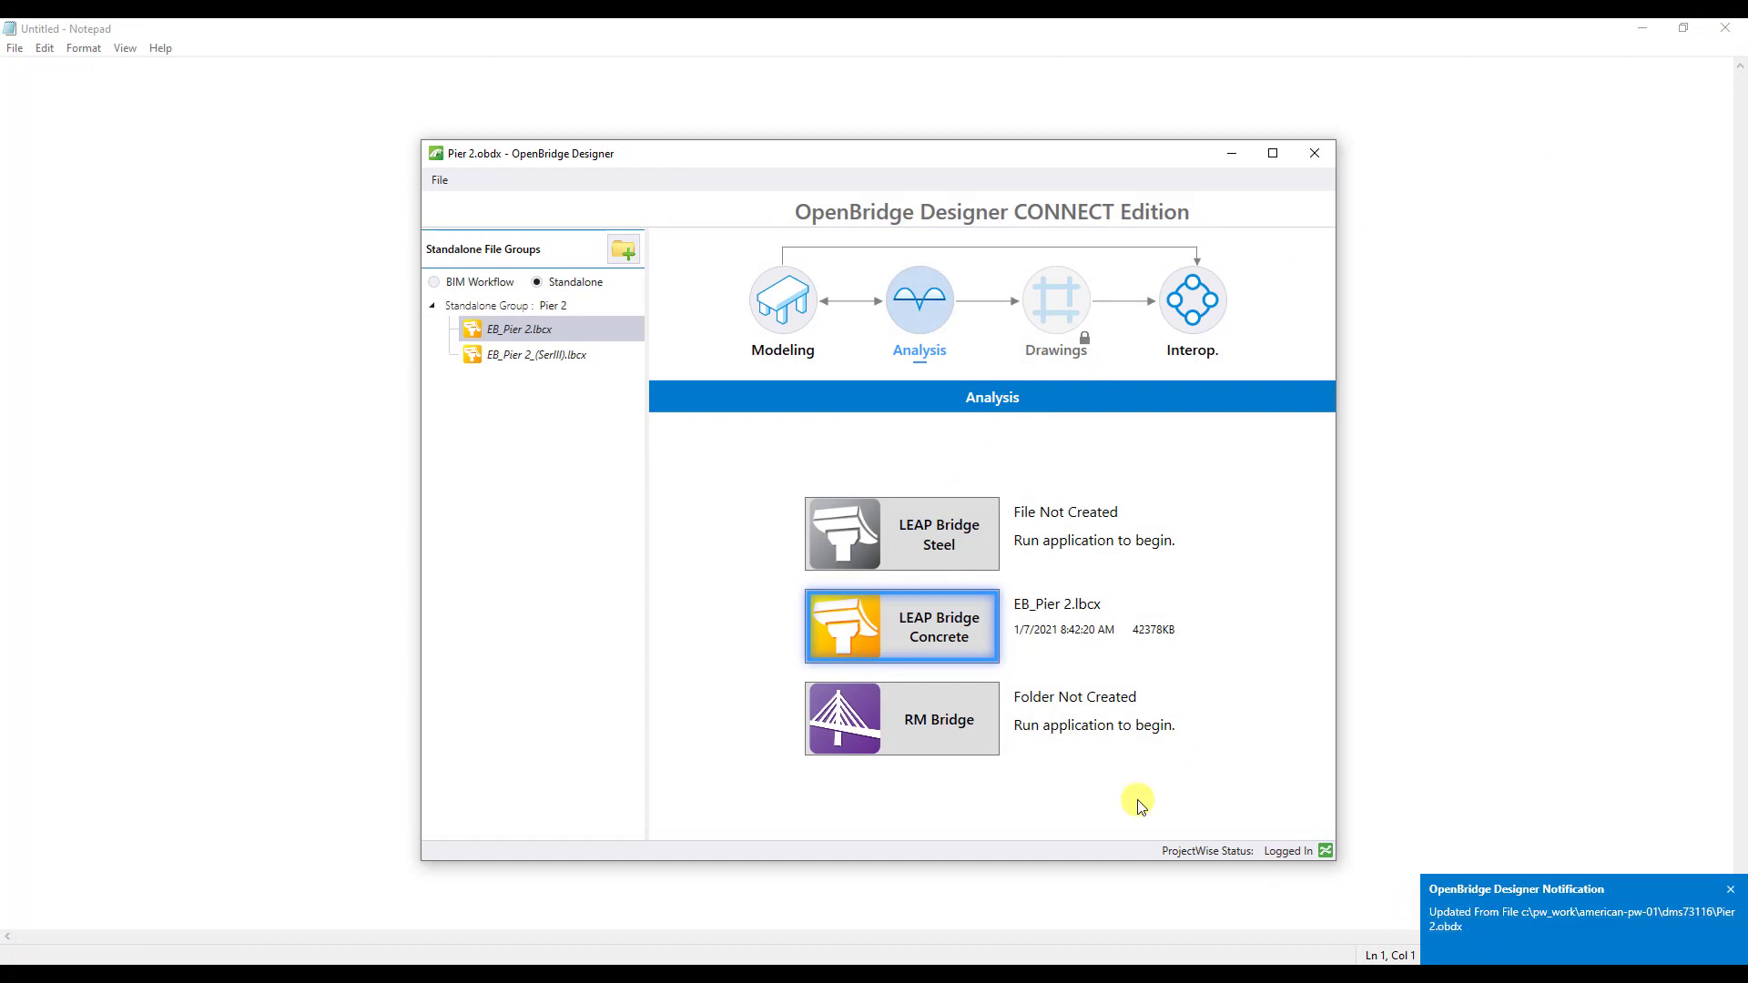
{"action": "left_click", "coordinate": [537, 357]}
{"action": "left_click", "coordinate": [523, 330]}
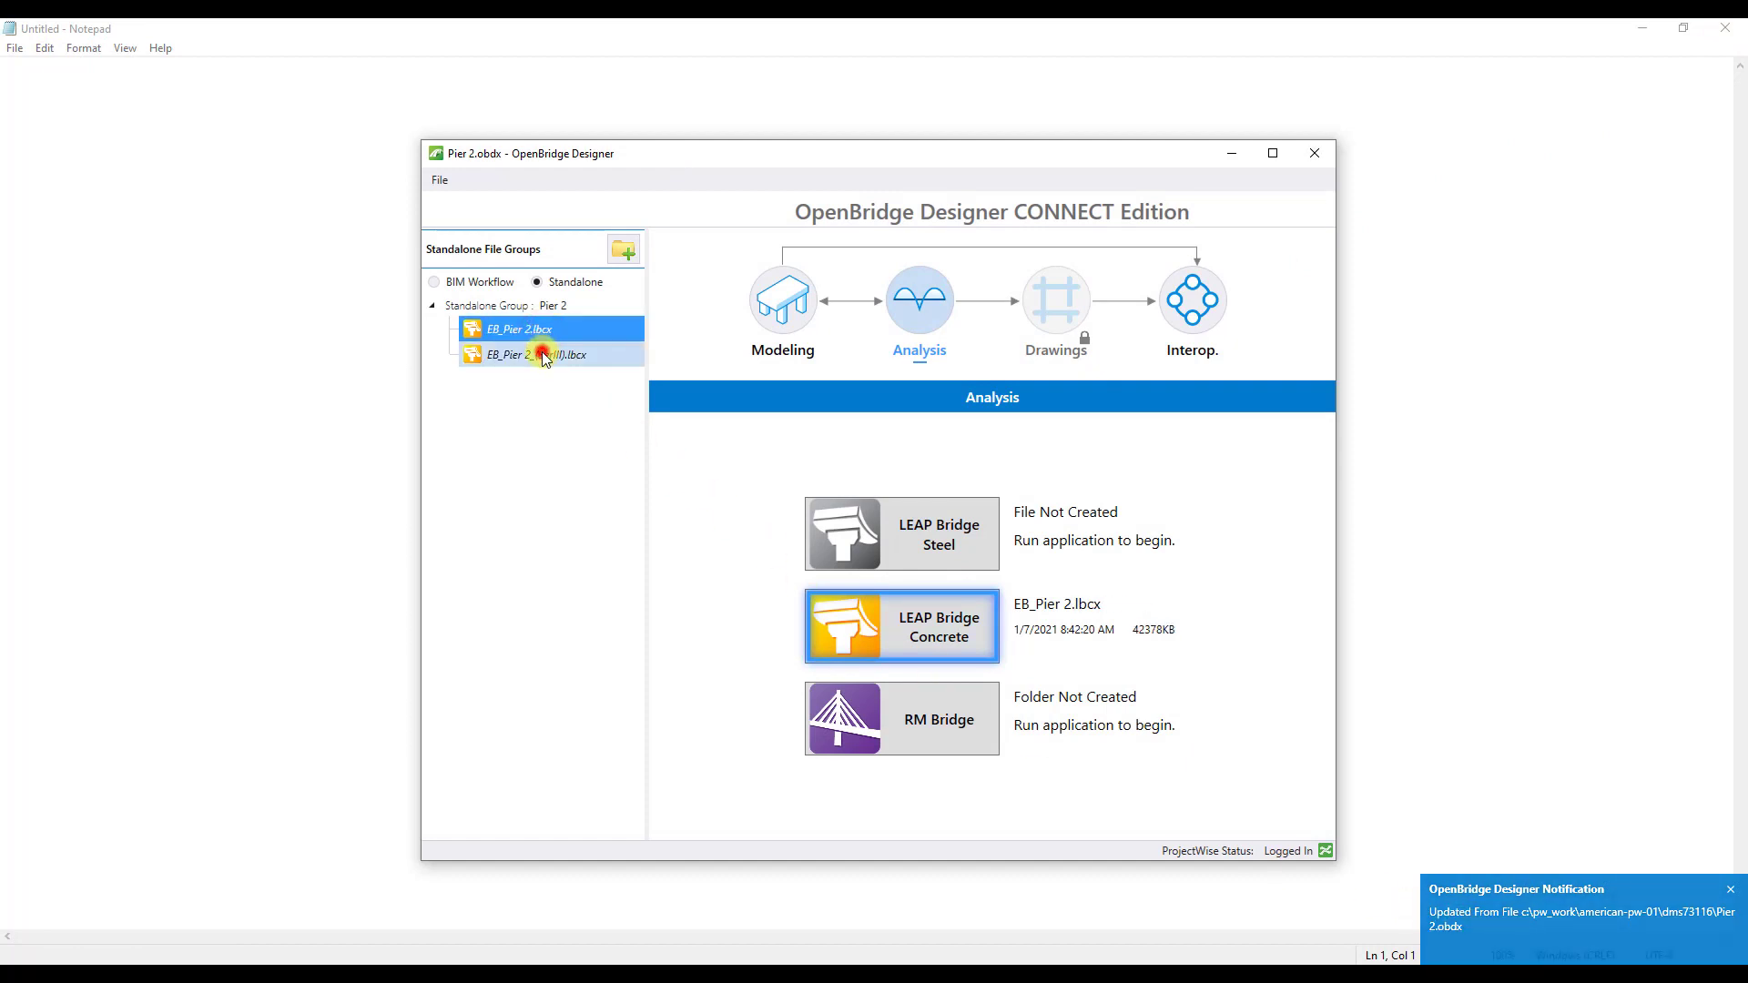
{"action": "left_click", "coordinate": [542, 357]}
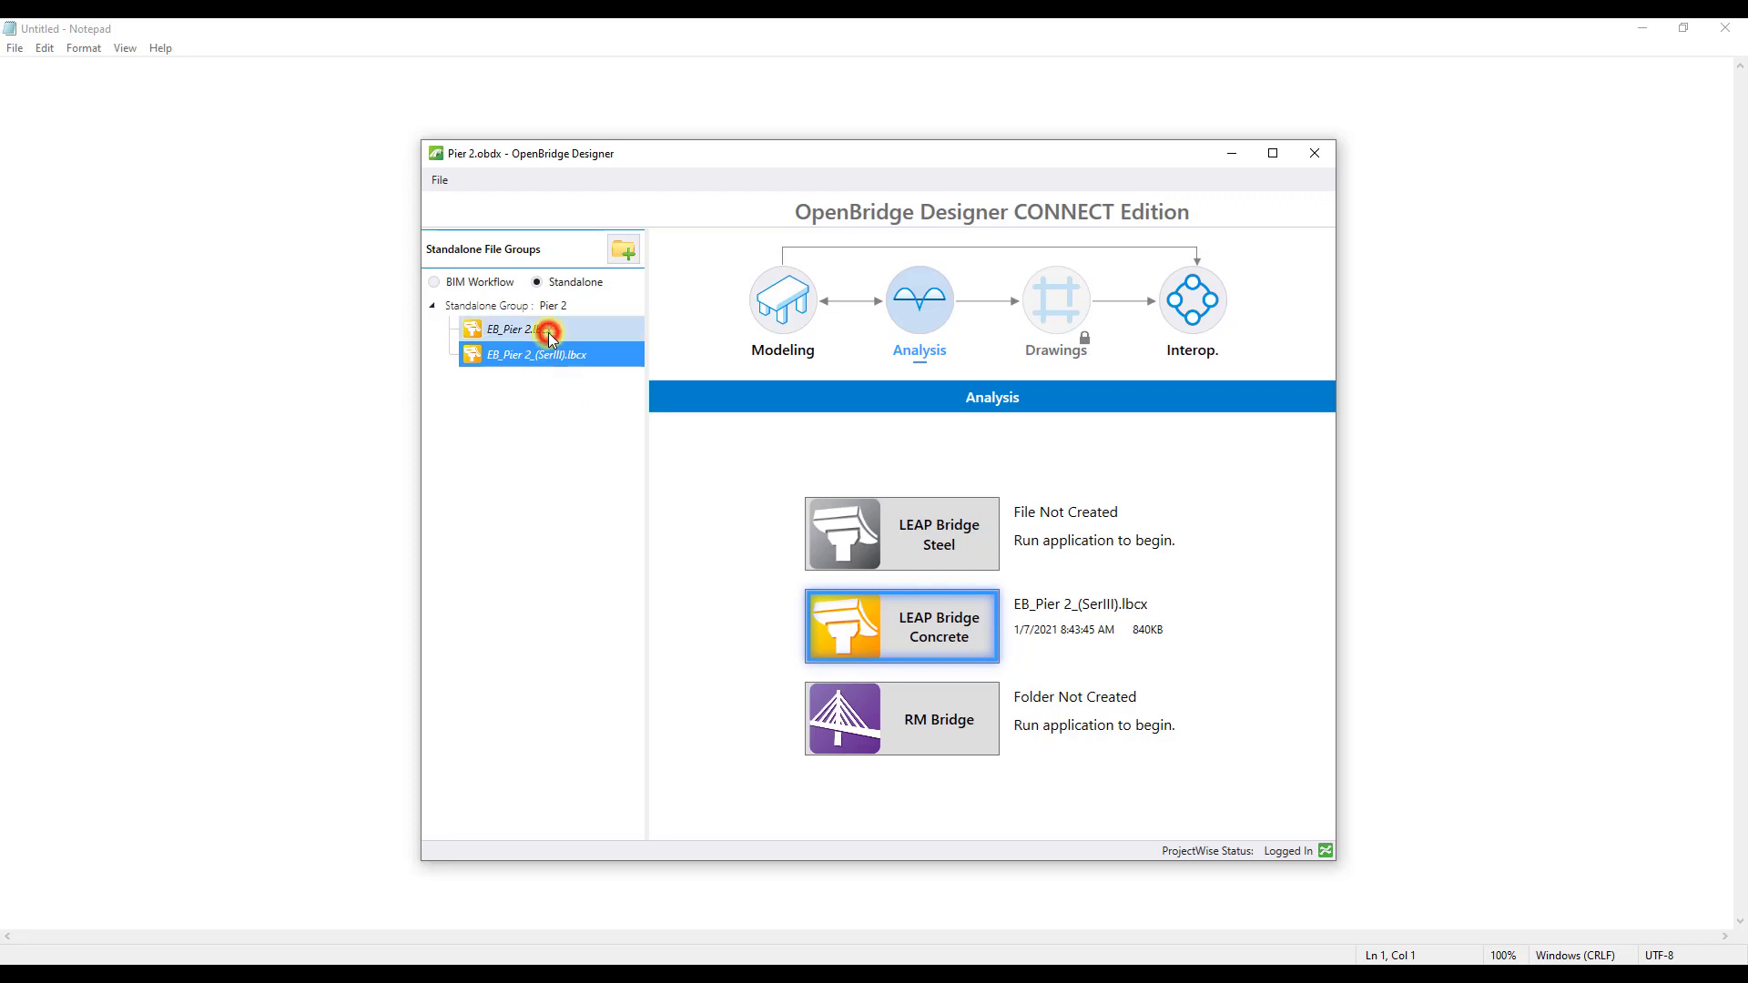
{"action": "left_click", "coordinate": [575, 332]}
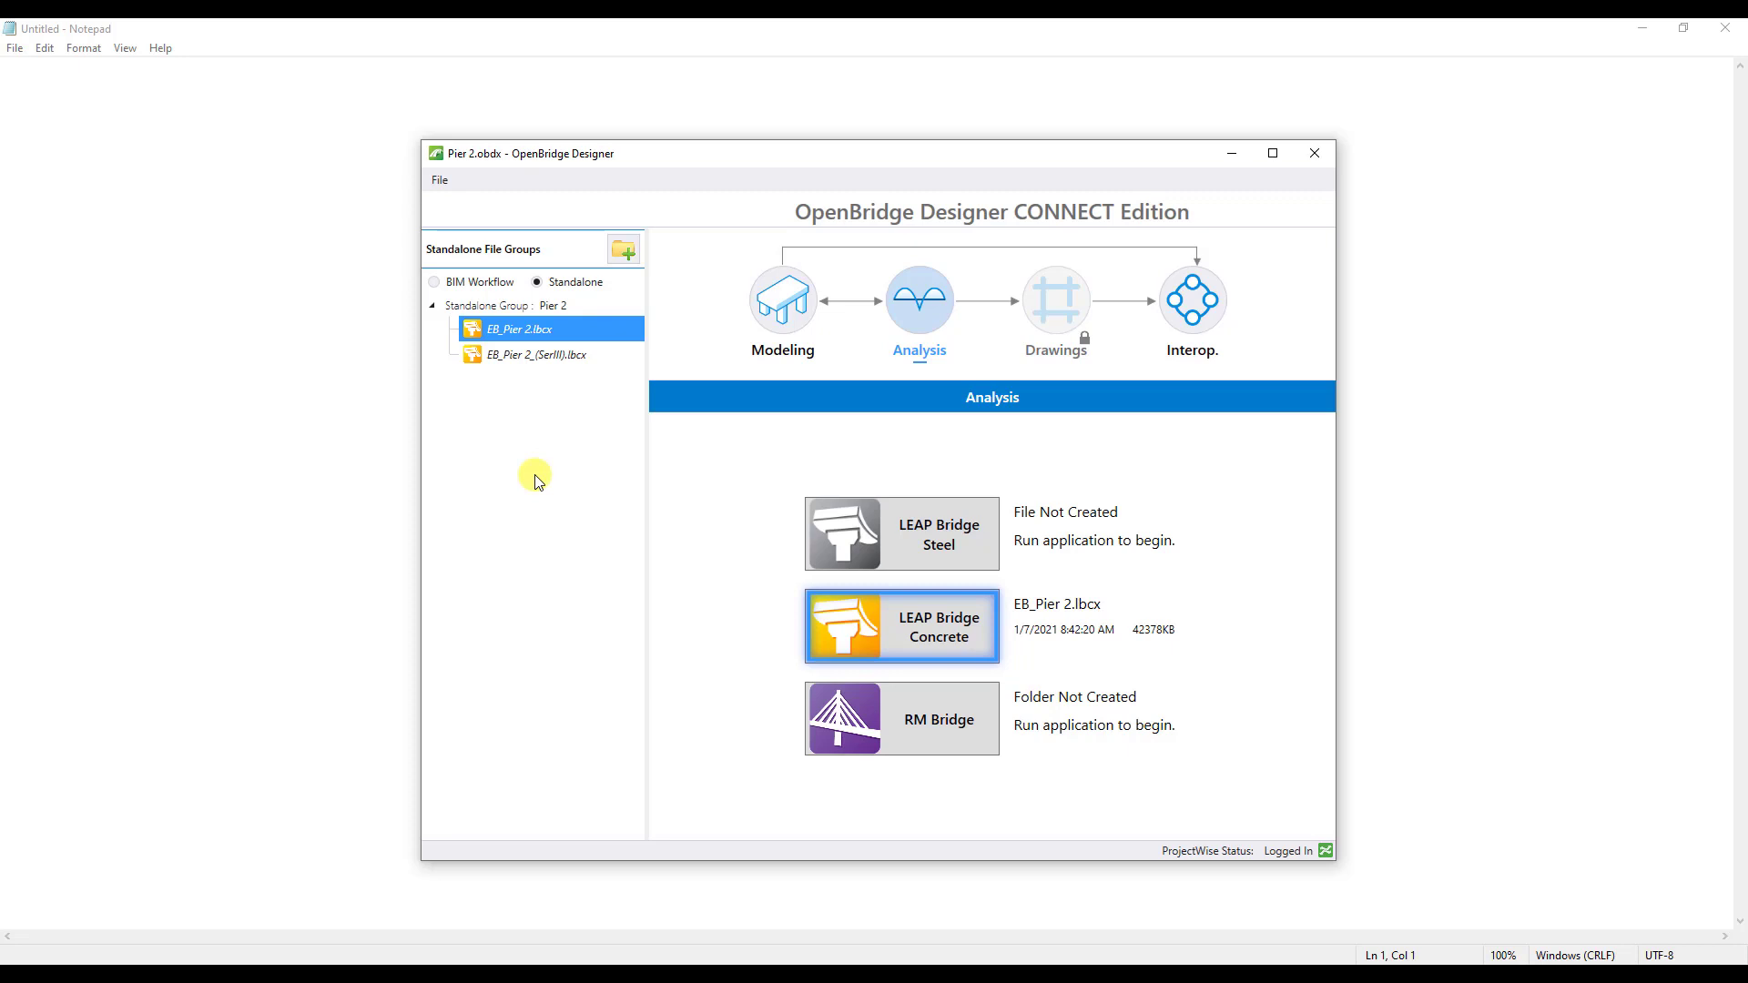
{"action": "left_click", "coordinate": [539, 355]}
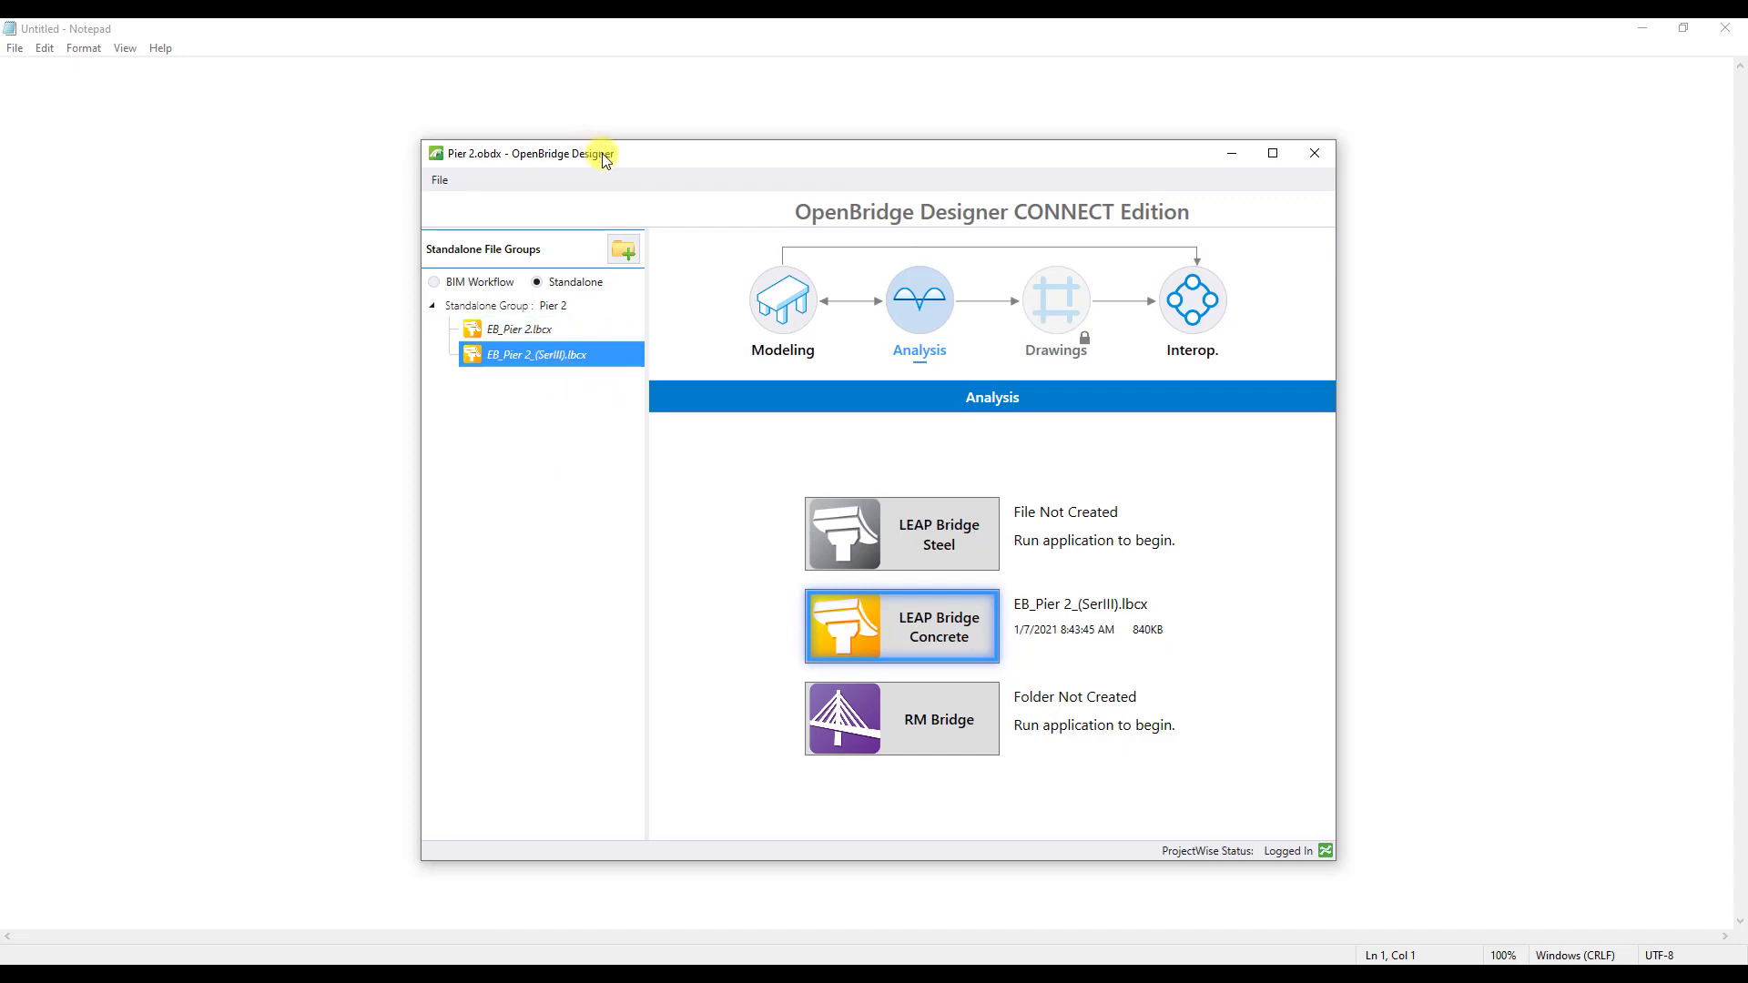
{"action": "left_click", "coordinate": [439, 179]}
Close OpenBridge Designer and check Pier 2.obdx in to the DELETE ProjectWise folder
{"action": "left_click", "coordinate": [675, 160]}
{"action": "left_click", "coordinate": [1318, 159]}
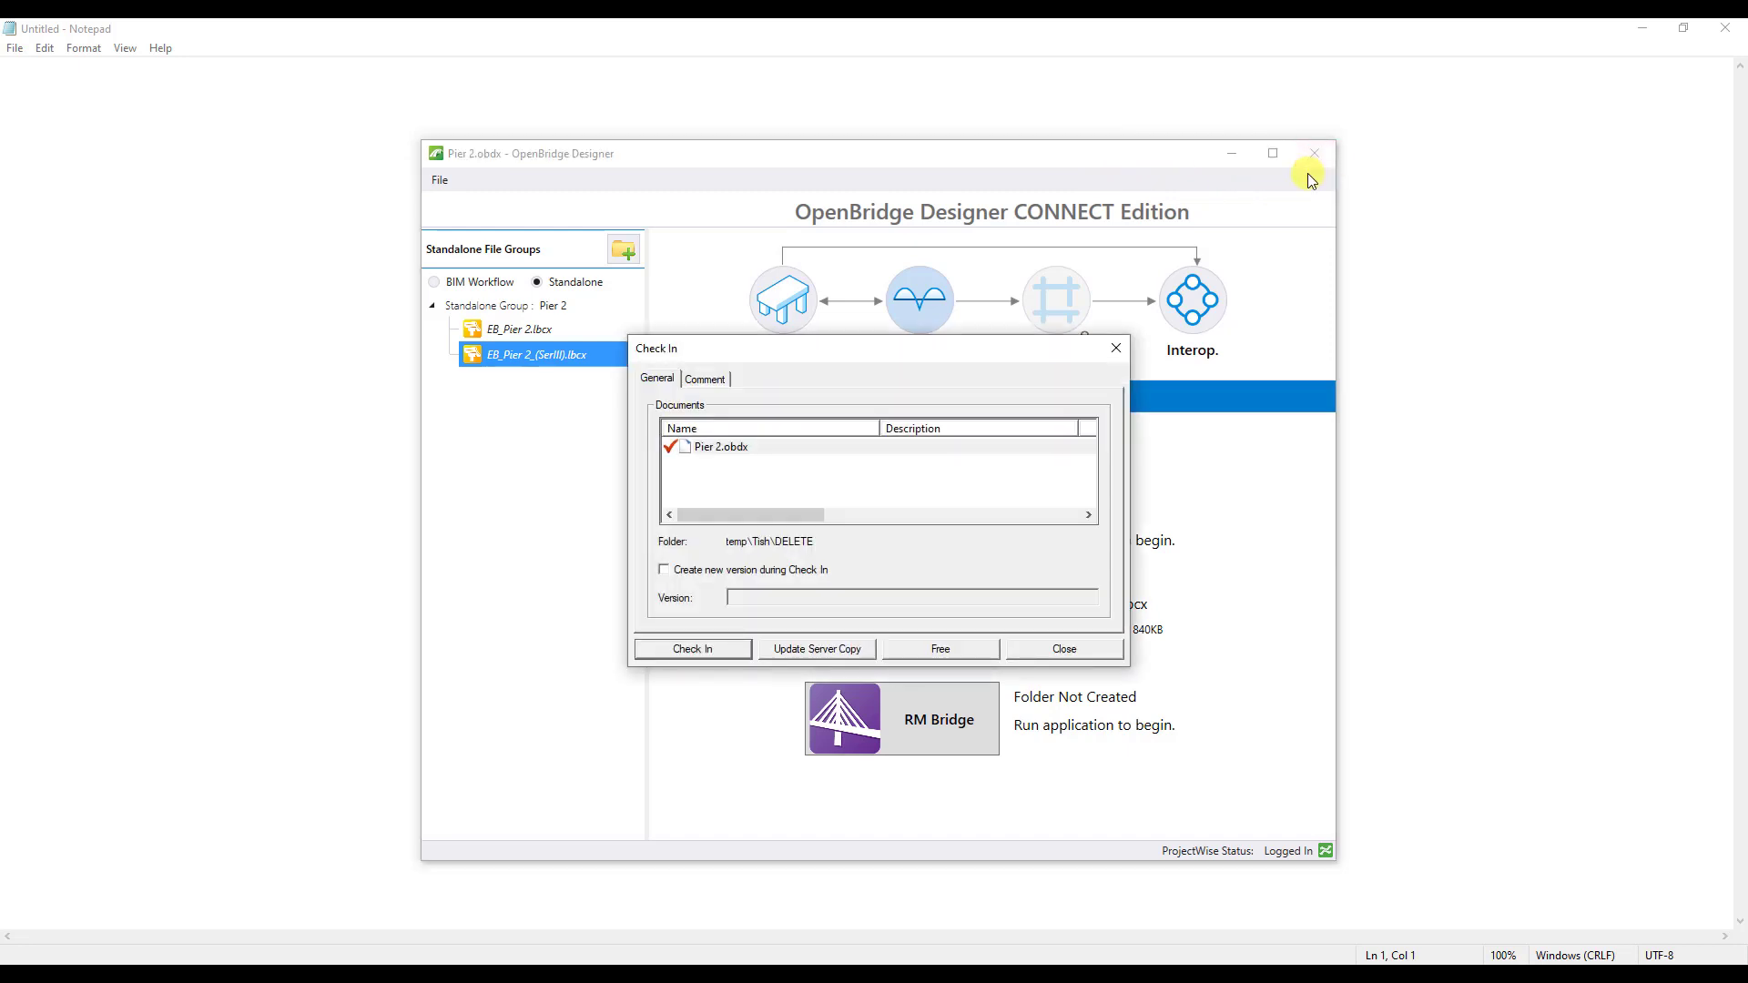
{"action": "left_click", "coordinate": [708, 648]}
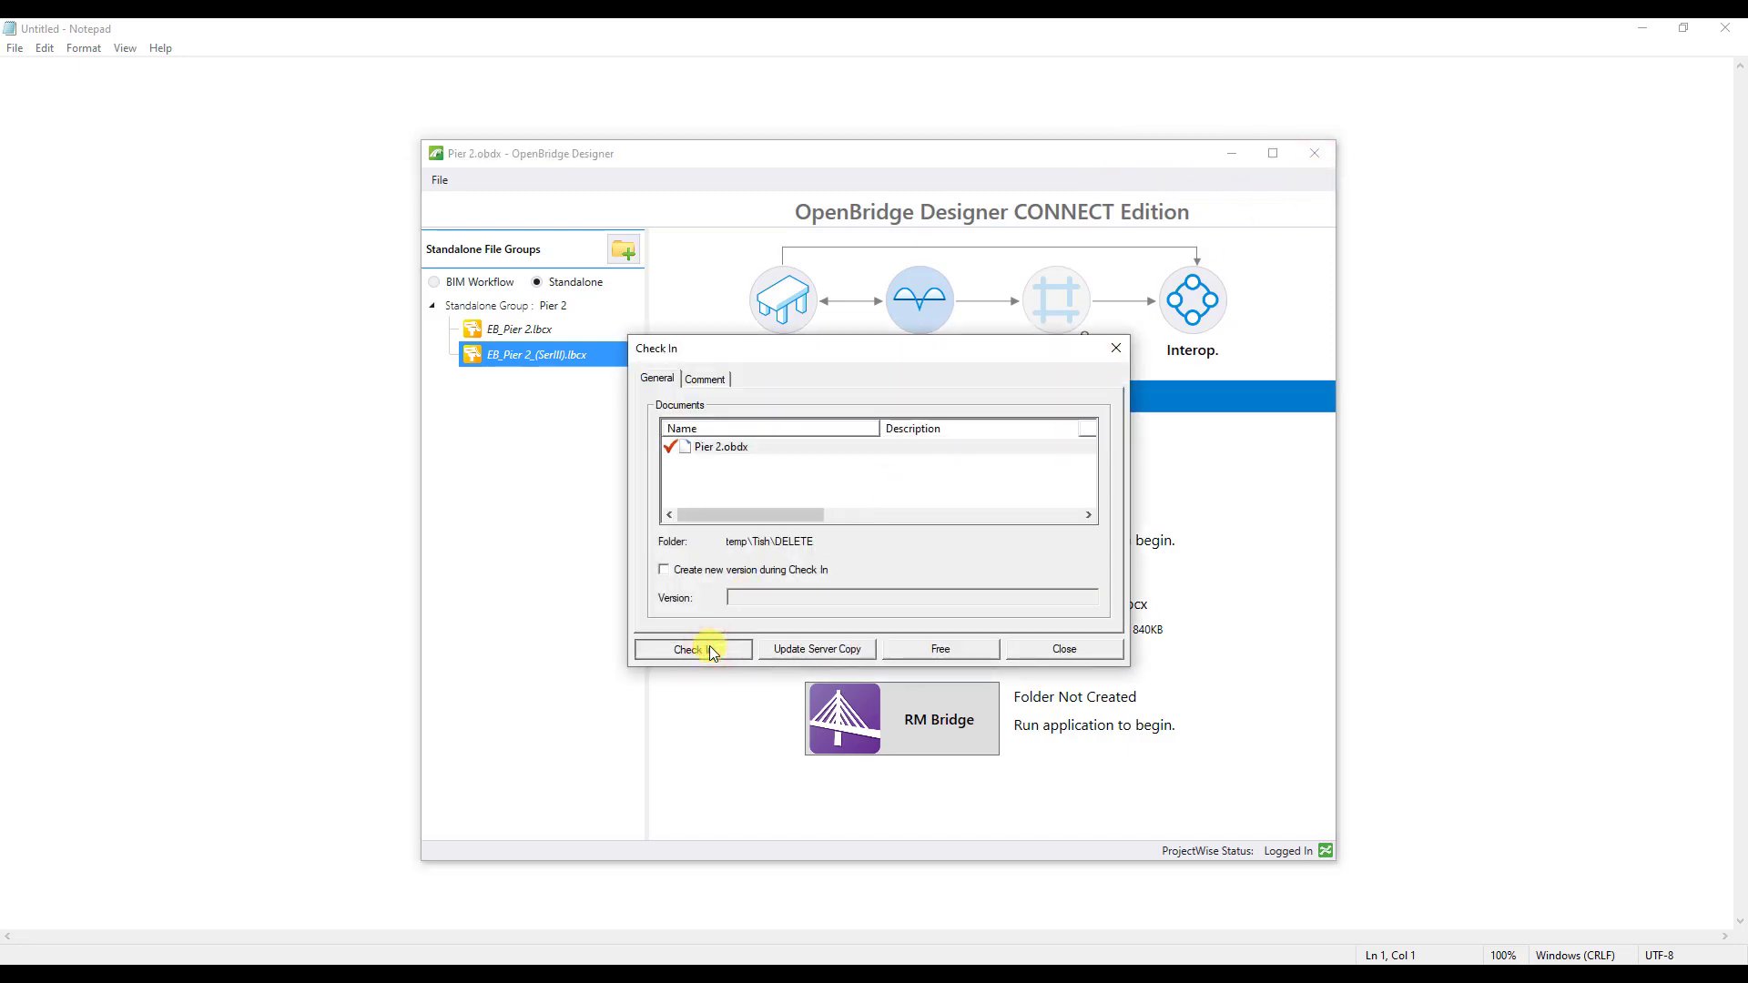